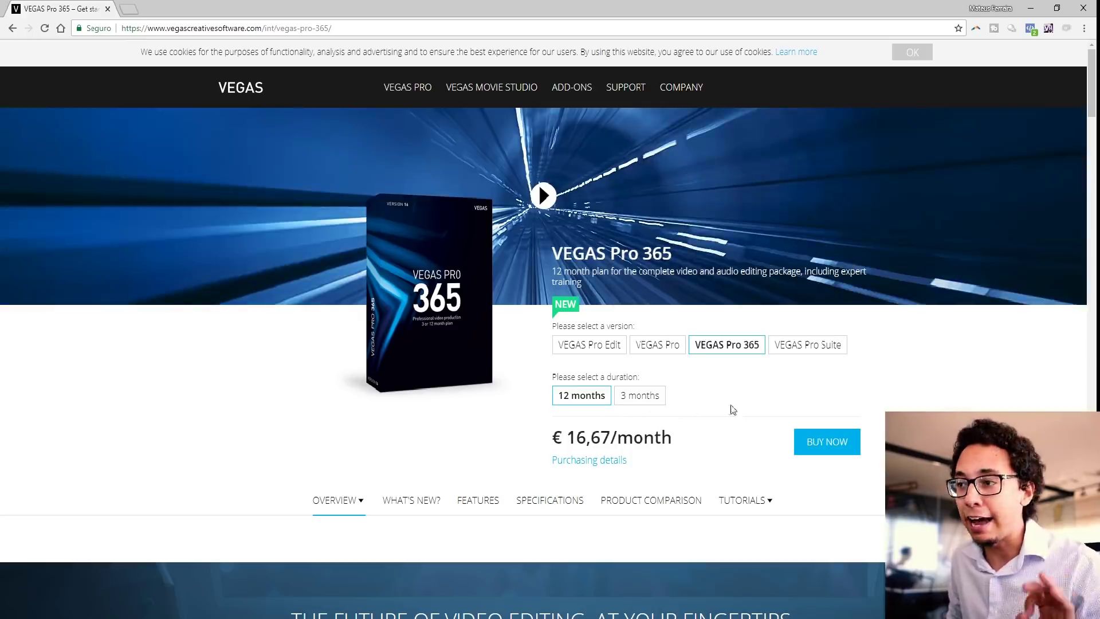
Step: Examine the VEGAS Pro Suite product page and its included plug-ins, and switch the selected version to VEGAS Pro
click(820, 347)
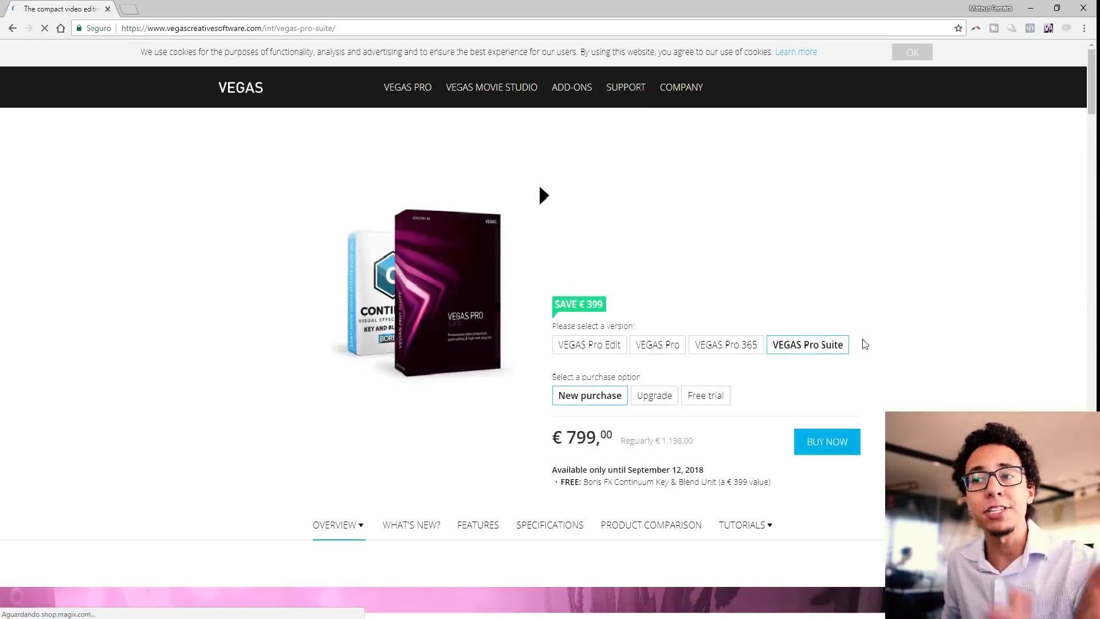
scroll(910, 373, down, 1)
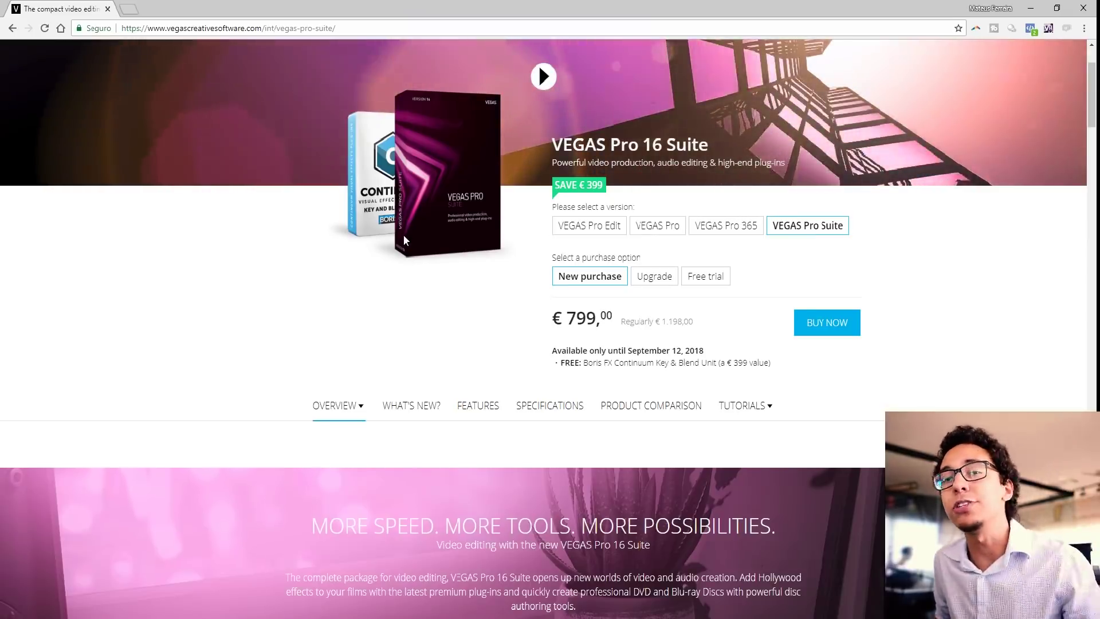
scroll(237, 303, down, 20)
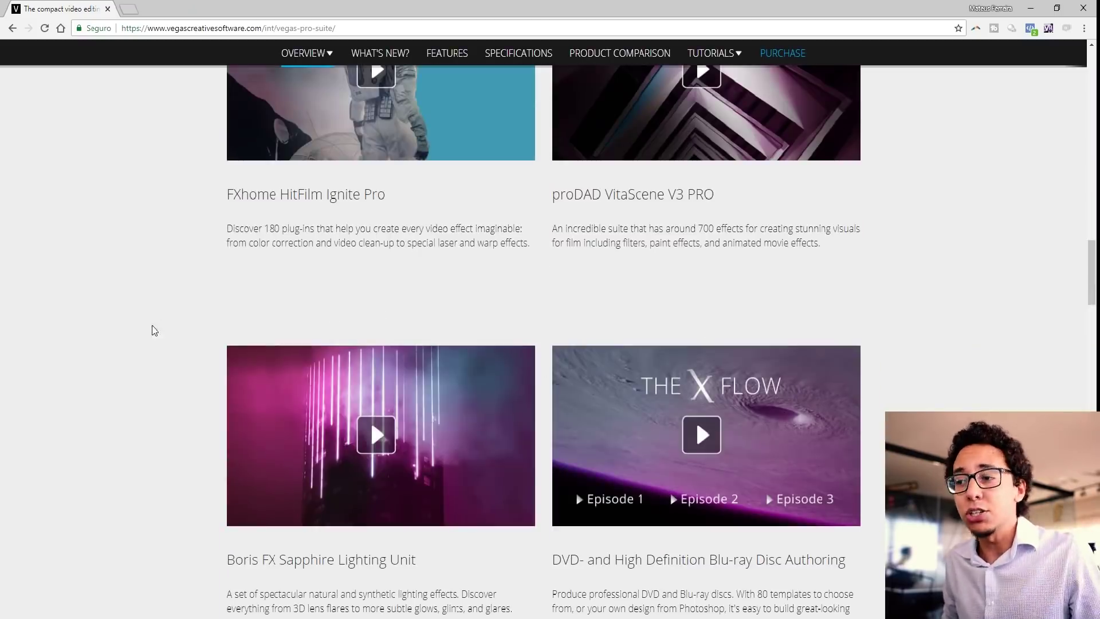
scroll(155, 315, down, 10)
scroll(103, 338, up, 8)
scroll(97, 352, up, 20)
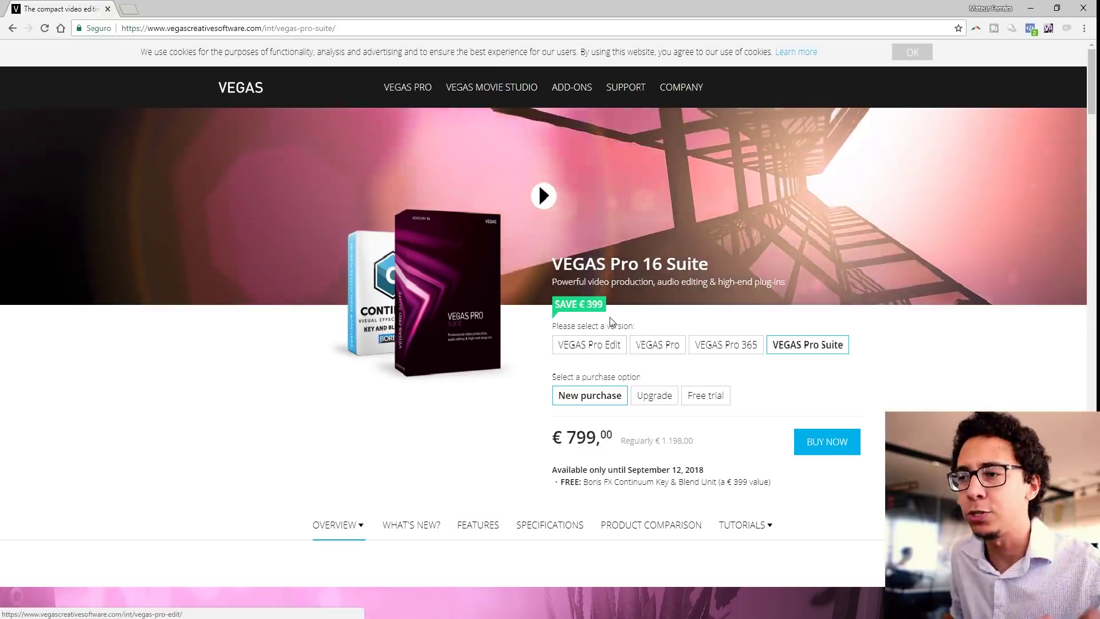
click(643, 346)
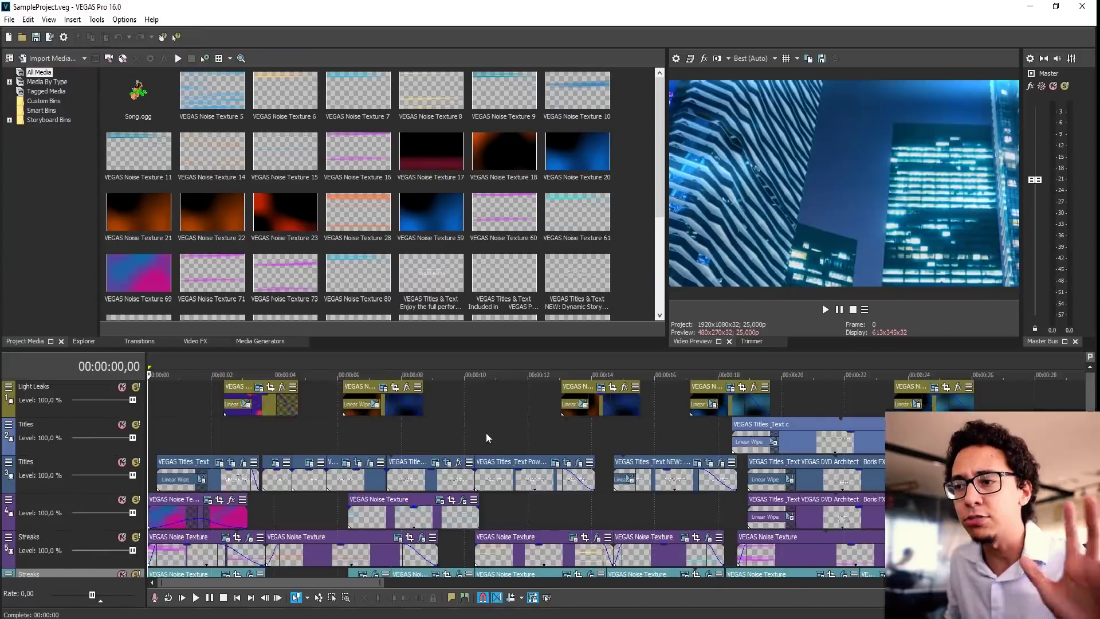
Step: Switch to VEGAS Pro 16 and mute the Song audio track of the sample project
scroll(486, 437, down, 3)
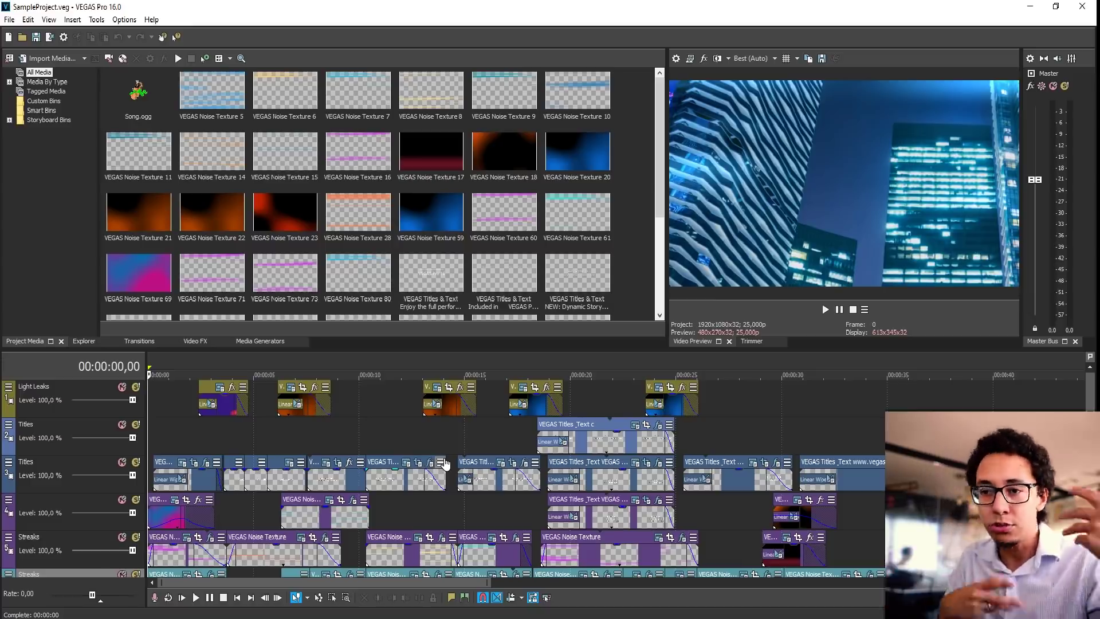
scroll(361, 402, down, 3)
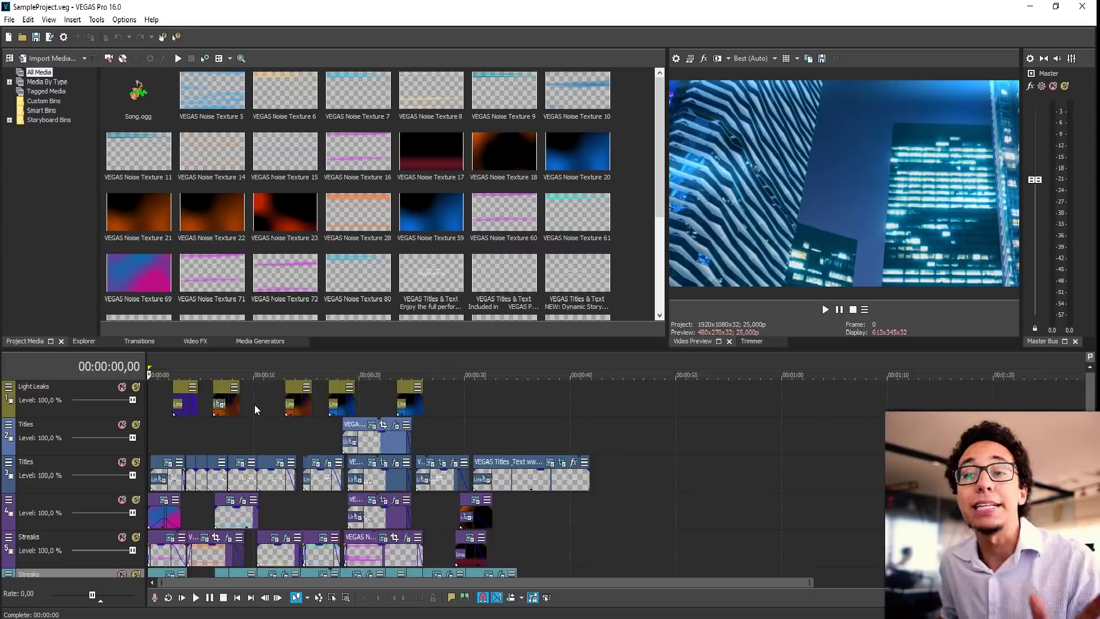
scroll(257, 407, up, 4)
scroll(372, 444, down, 5)
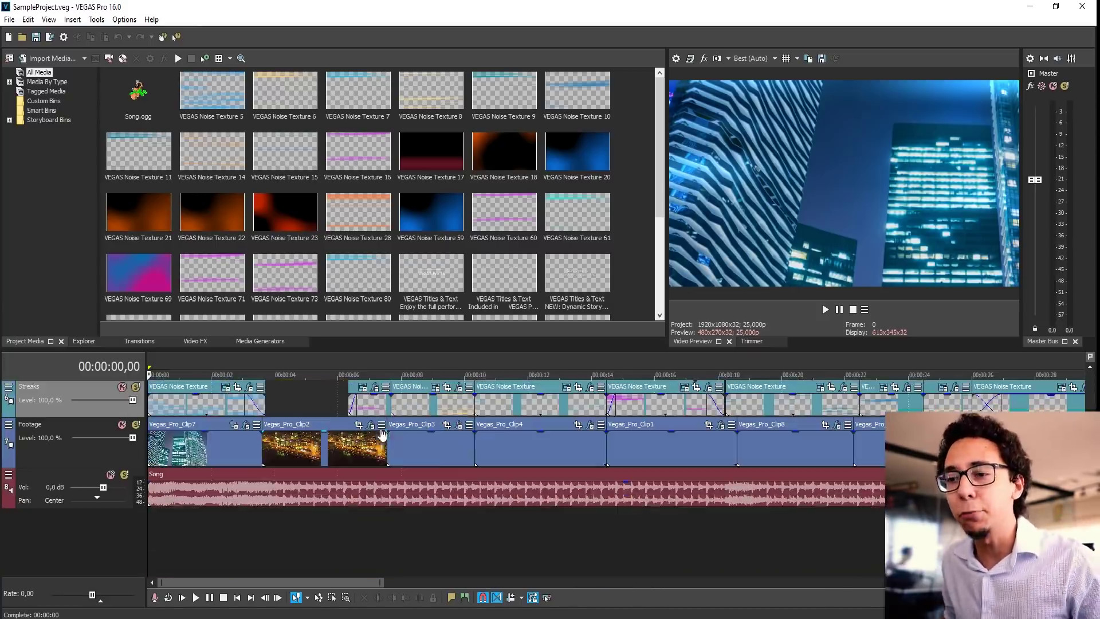
scroll(359, 455, down, 4)
scroll(358, 477, up, 3)
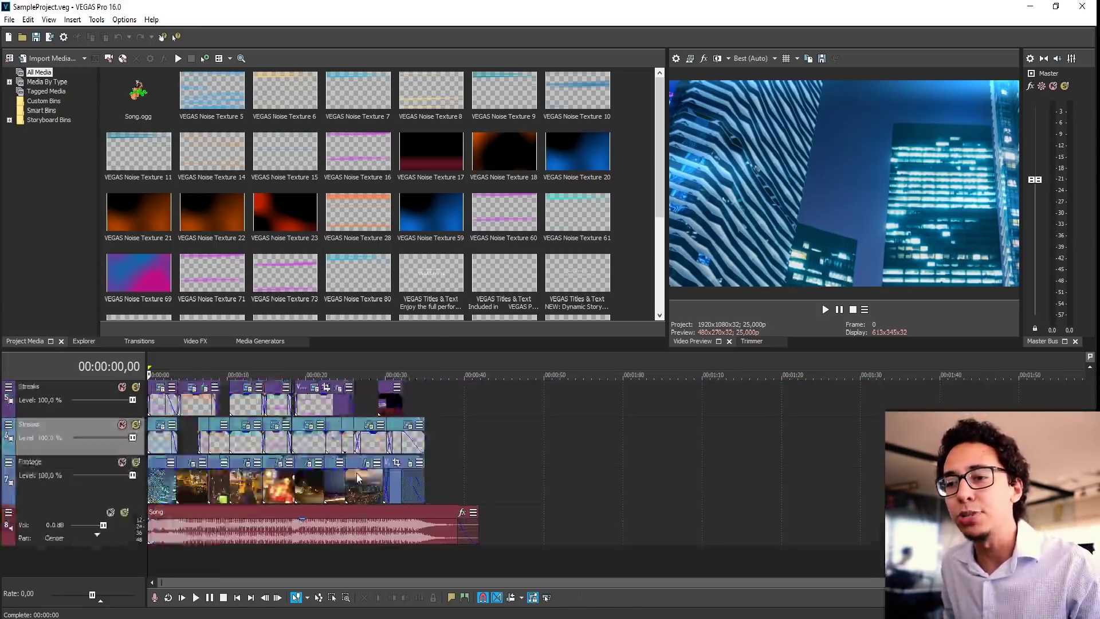
scroll(358, 477, down, 1)
click(113, 512)
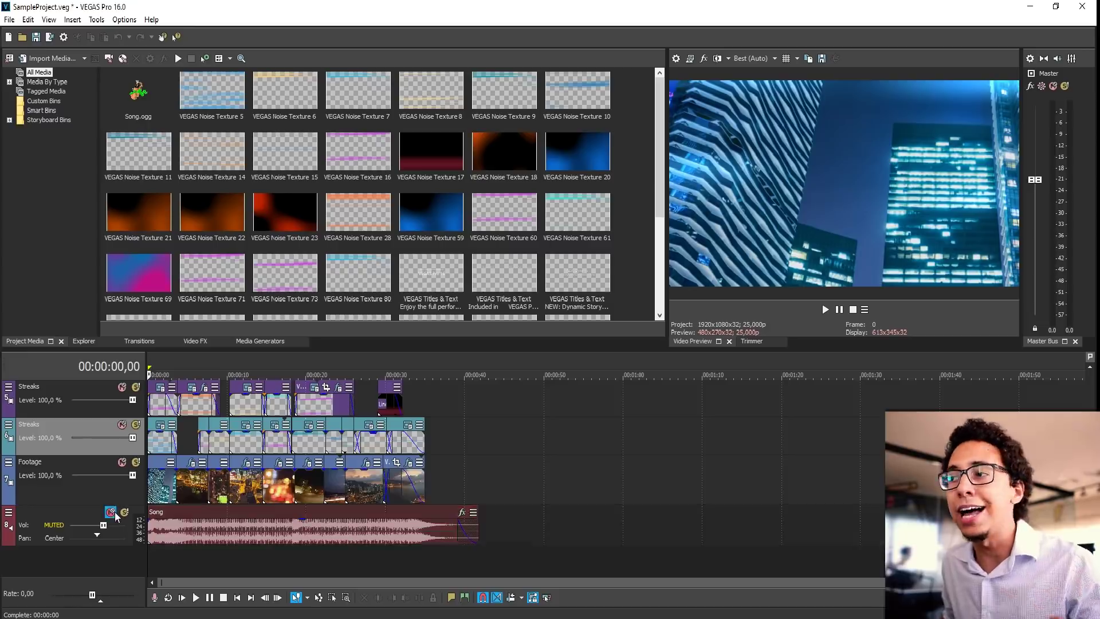
Step: Play the sample project from the beginning to preview its titles and city footage, and stop playback
scroll(512, 488, up, 1)
scroll(522, 479, up, 4)
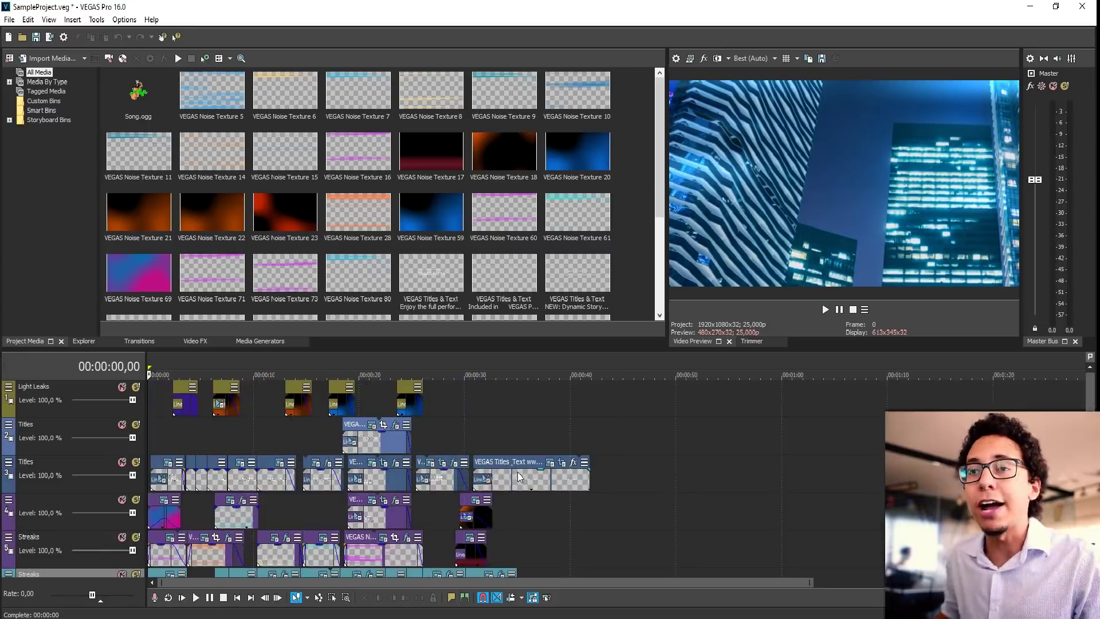
key(space)
scroll(256, 484, up, 5)
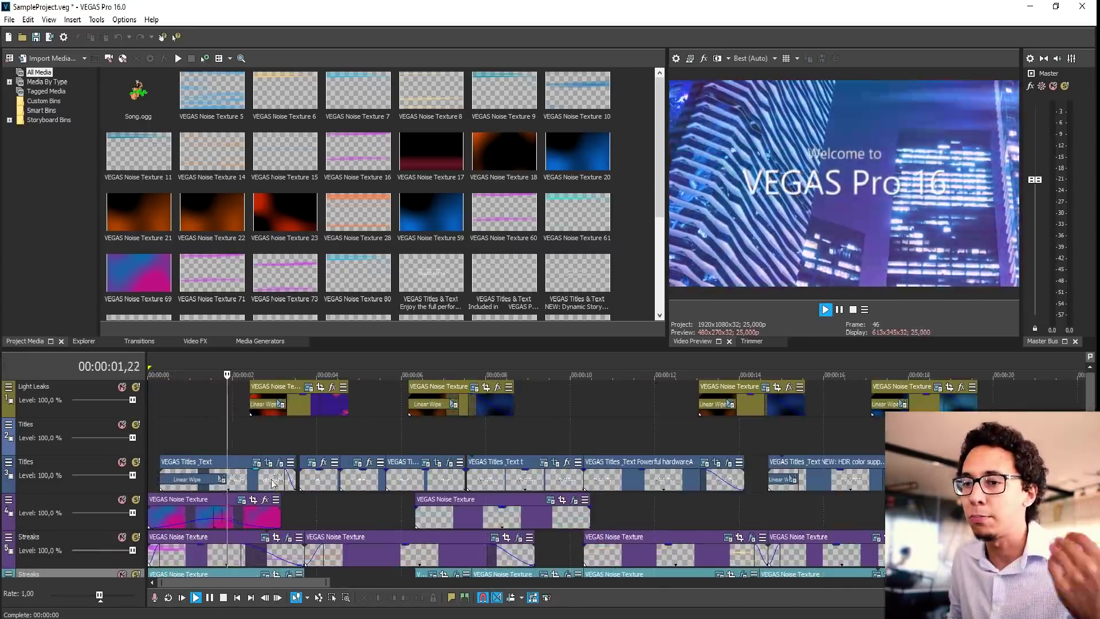
scroll(256, 484, down, 4)
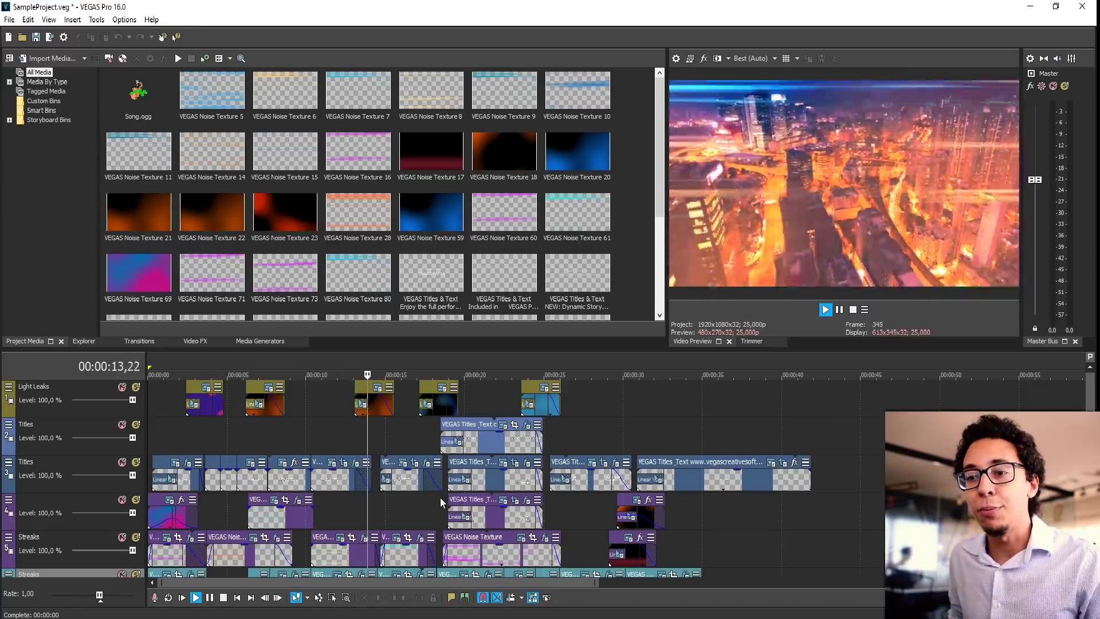
scroll(435, 499, down, 1)
scroll(714, 507, down, 2)
scroll(714, 507, up, 3)
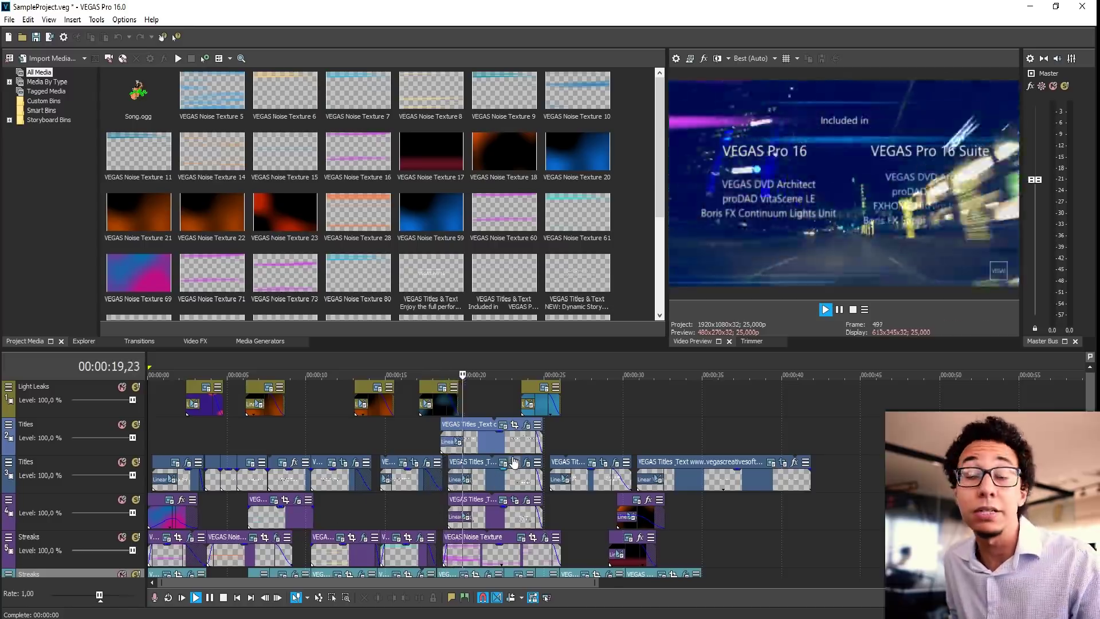
key(space)
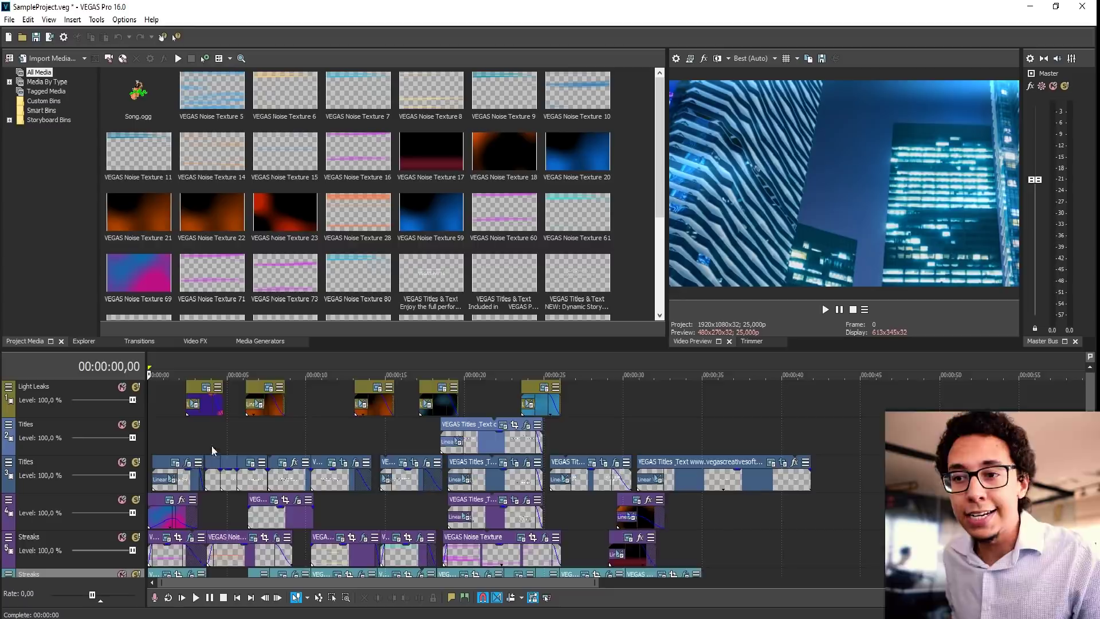
Step: Open the recent project Vegas16.veg in place of the sample project
scroll(211, 448, down, 3)
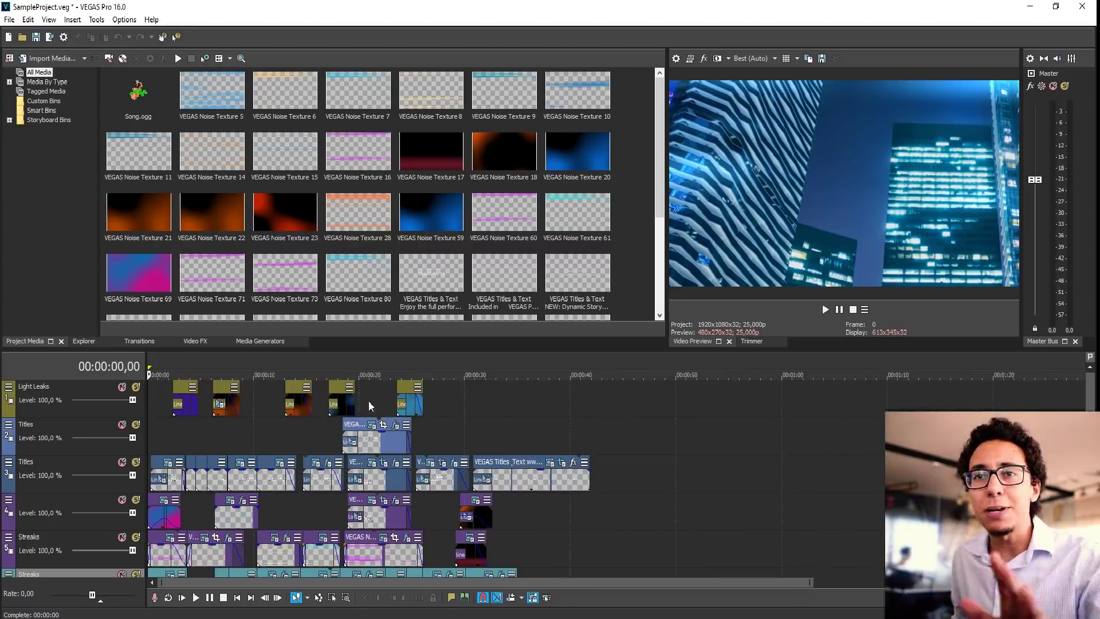
click(9, 20)
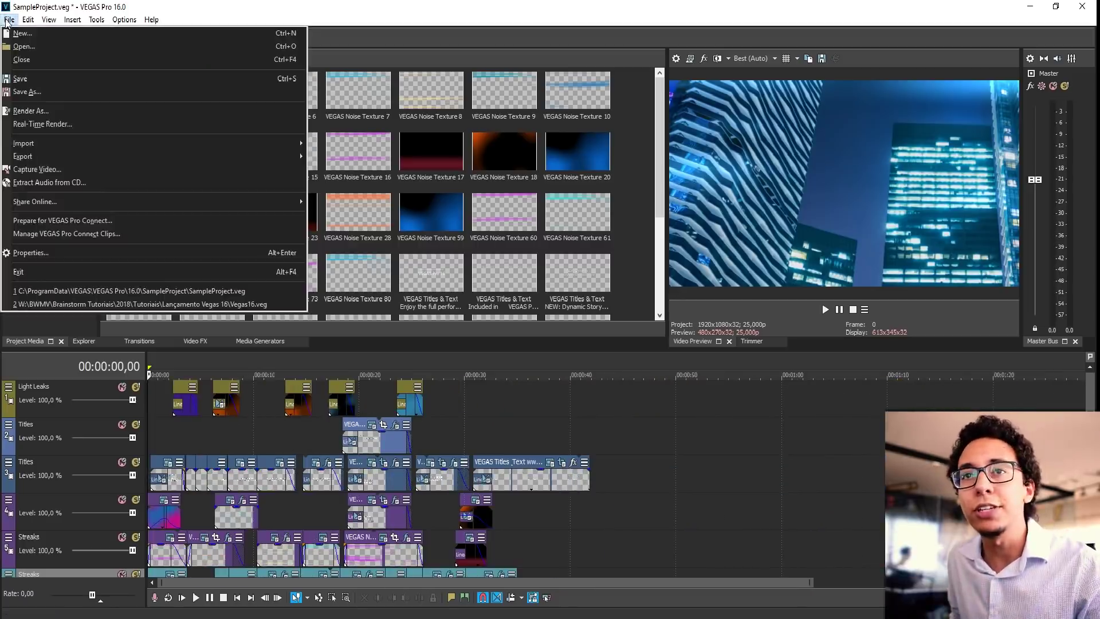
click(202, 304)
click(560, 253)
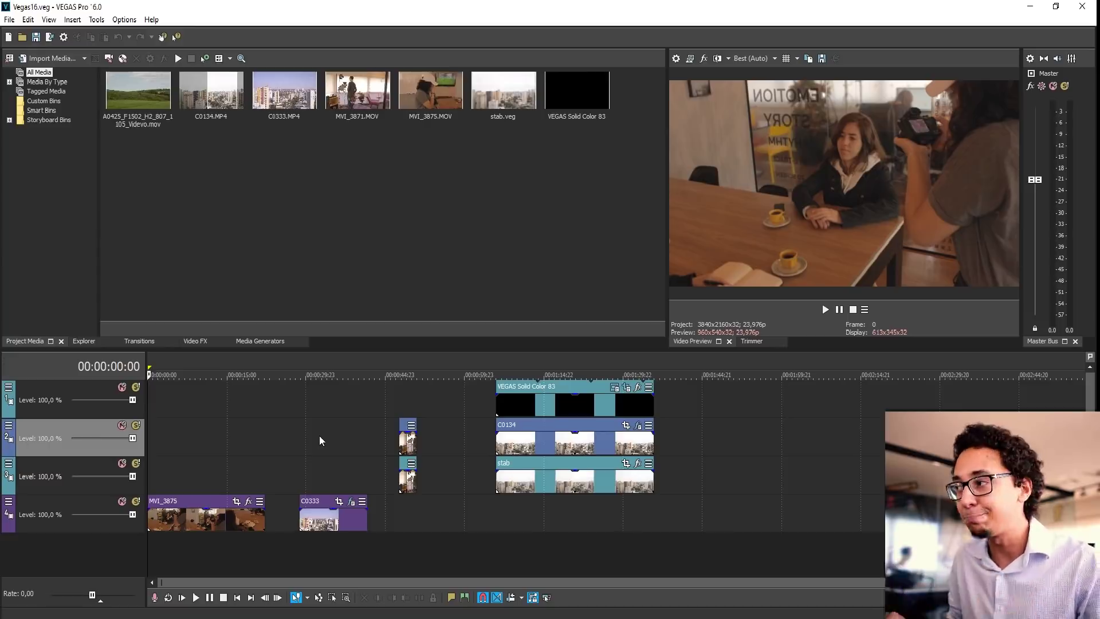
Step: Place the playhead at 00:00:06:19 over the MVI_3875 clip and display the list of video effects
click(183, 468)
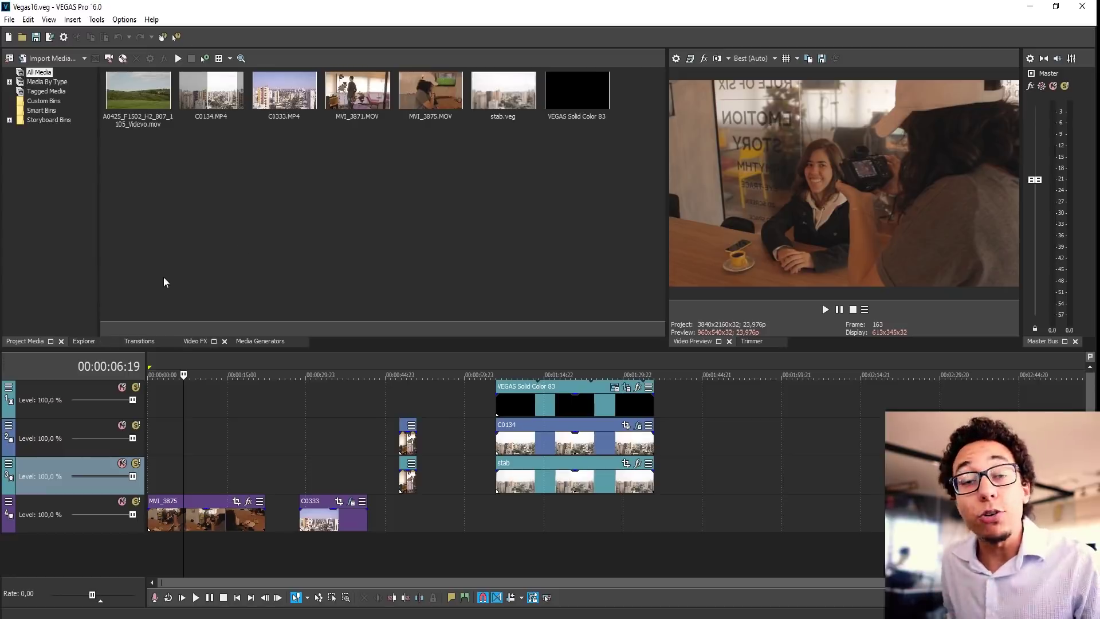
click(200, 342)
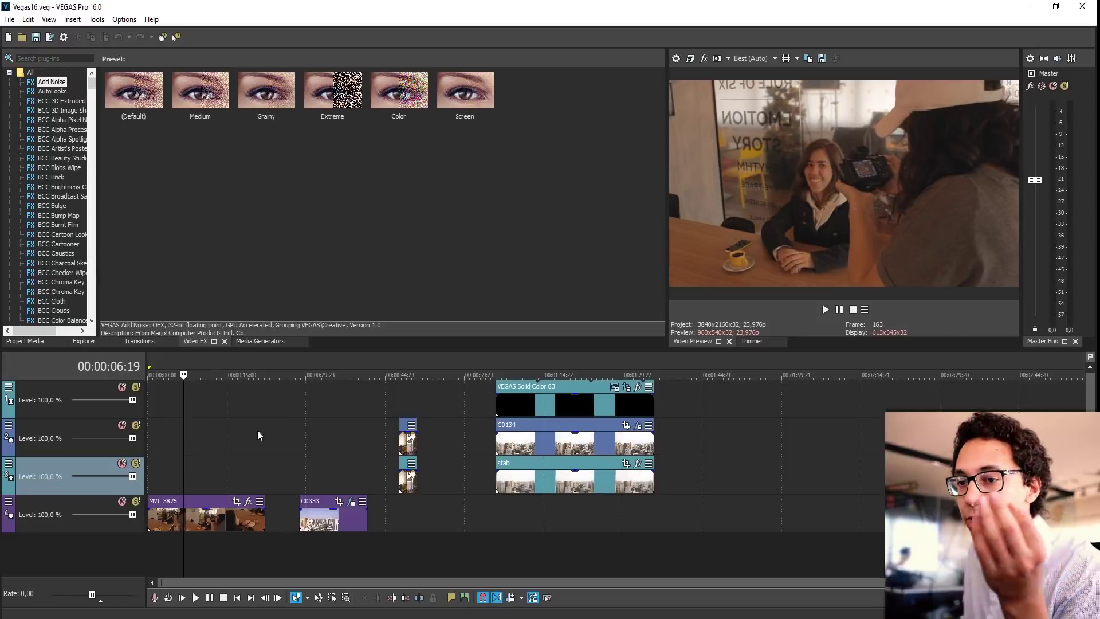
Step: Select the lower MVI_3871 clip and play the stacked MVI_3871 clips from 00:00:47:14 to review the blur following the person's face
scroll(257, 428, up, 2)
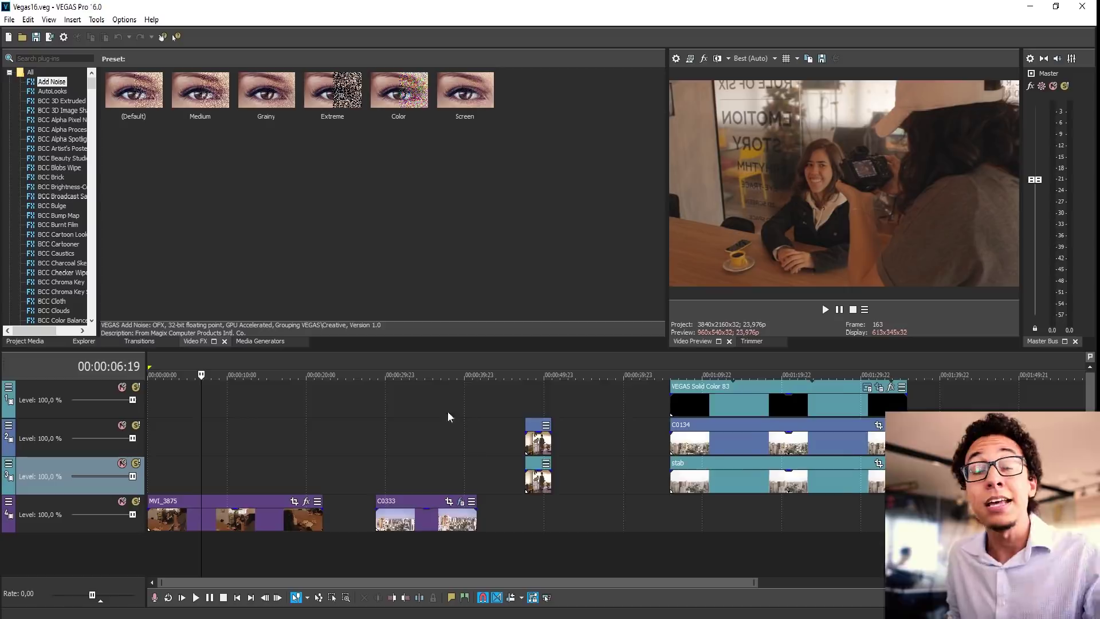
scroll(434, 441, up, 2)
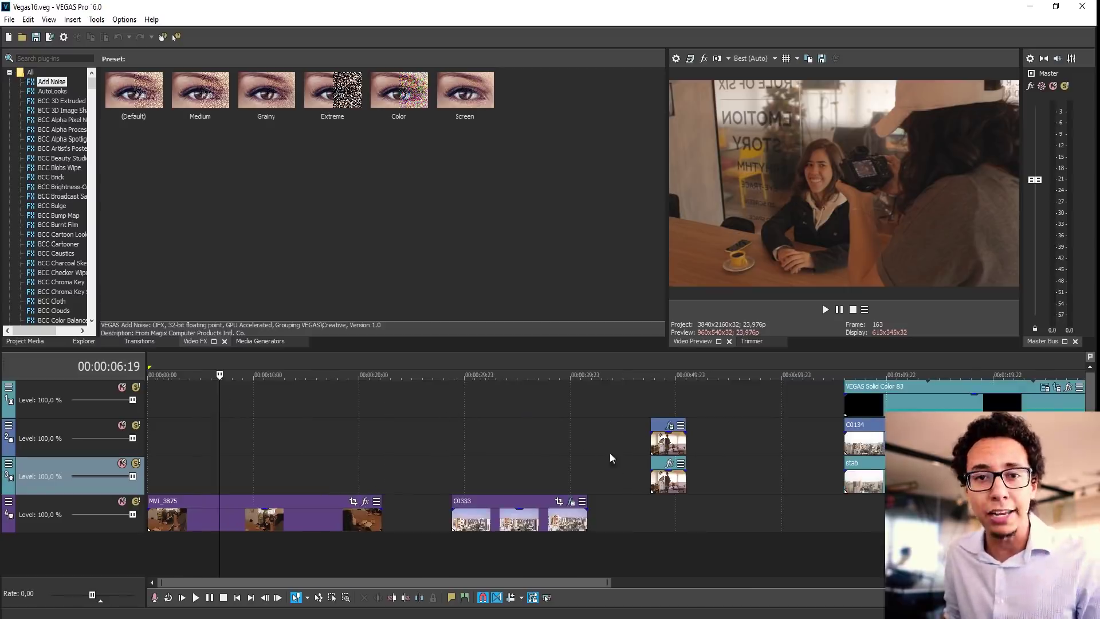
click(652, 479)
scroll(609, 477, up, 3)
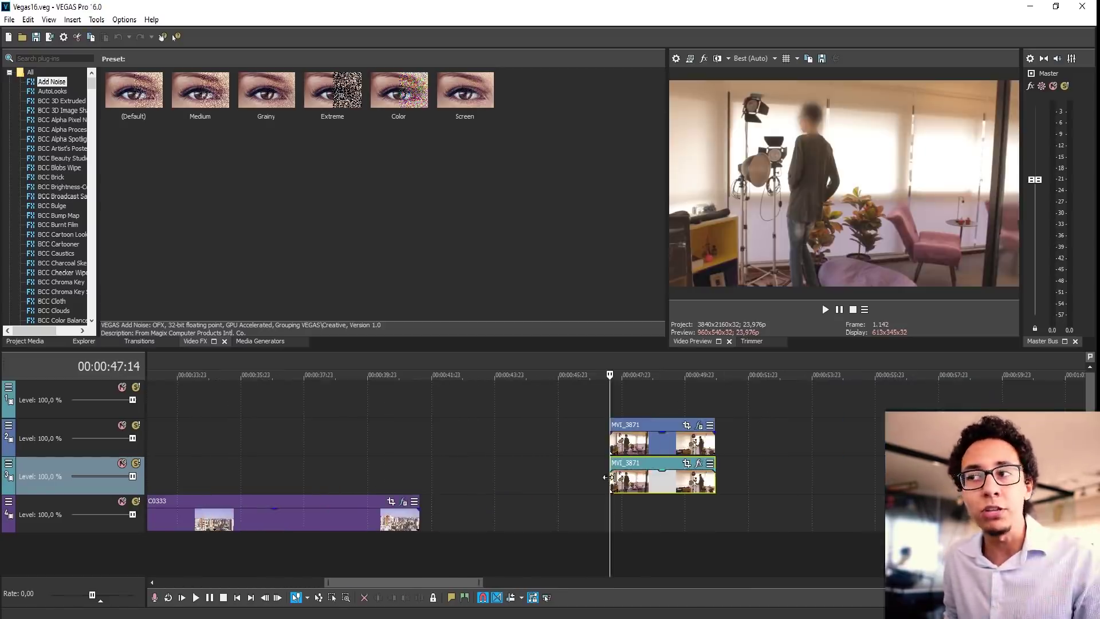
key(space)
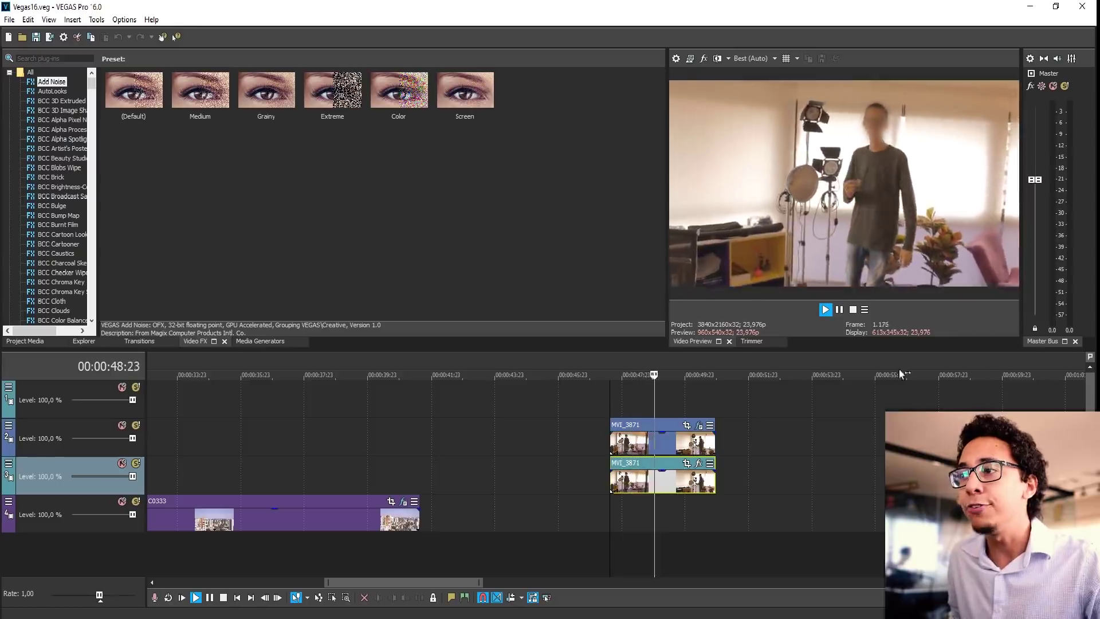
key(space)
key(space)
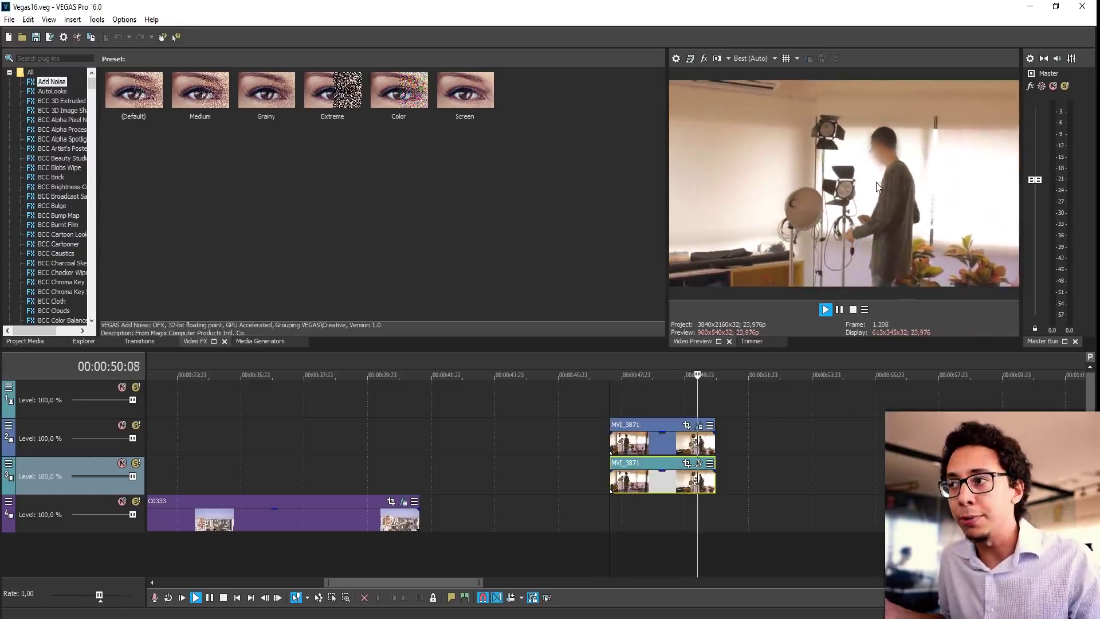
key(space)
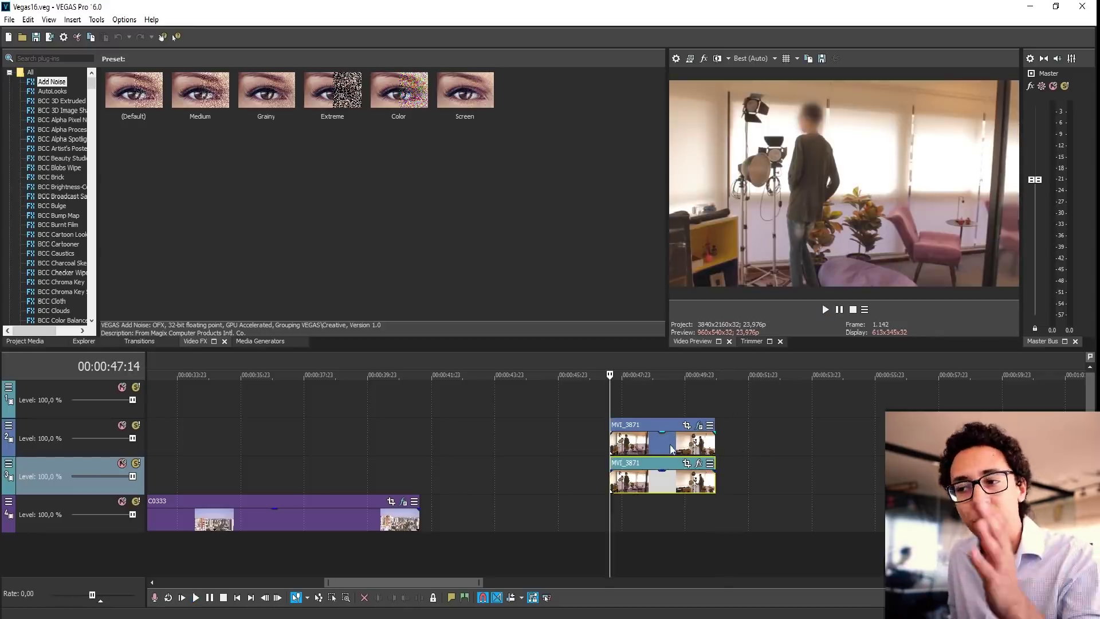
key(space)
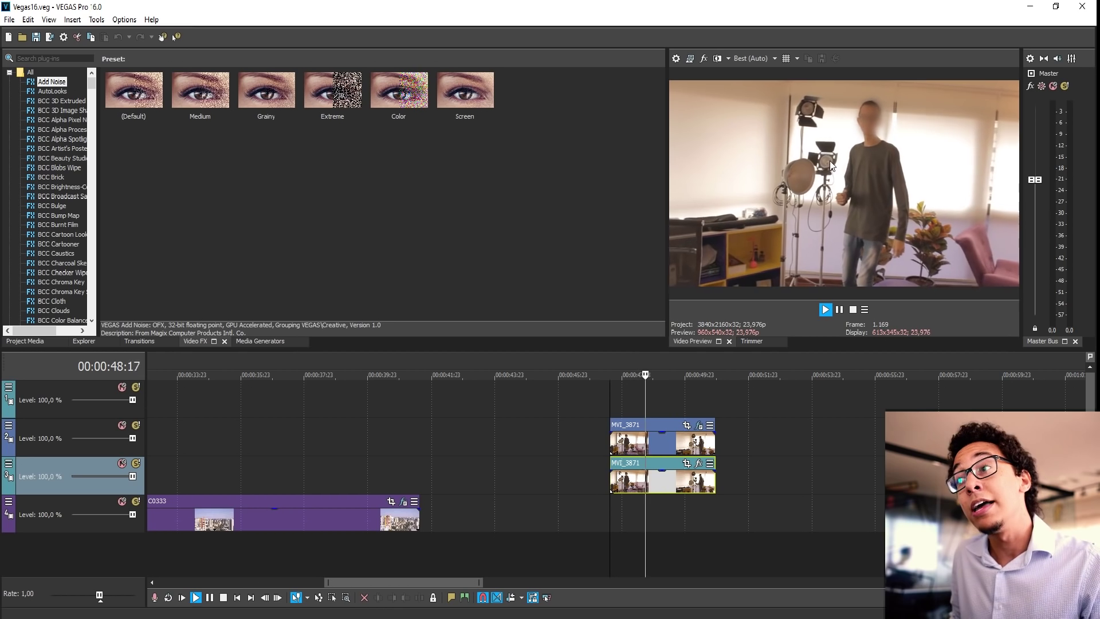
key(space)
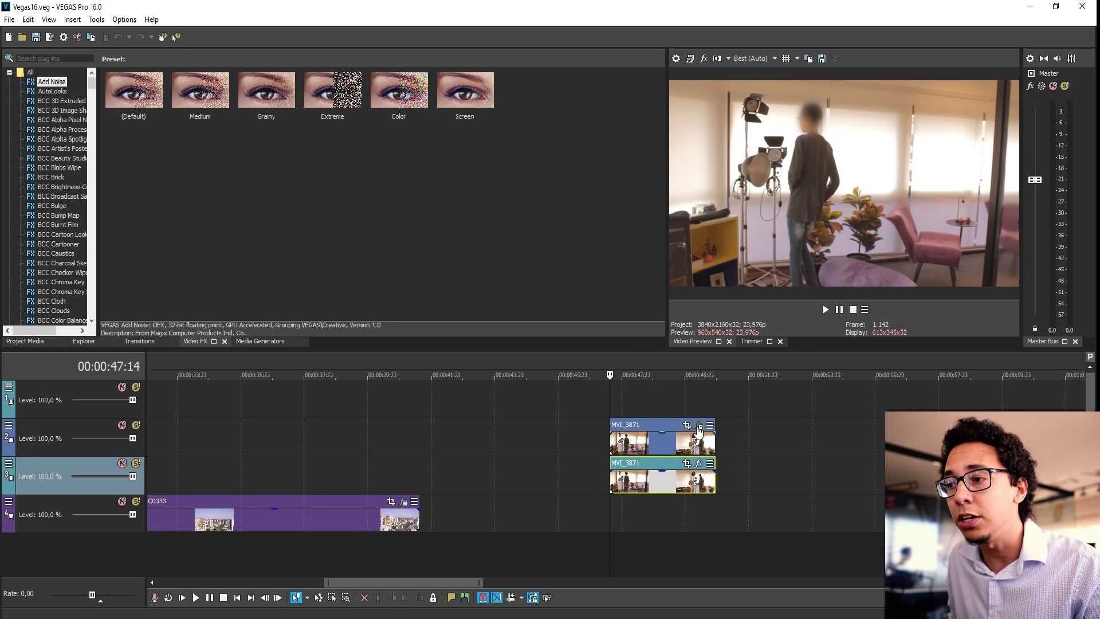
Step: Examine the Bézier Masking settings of the upper MVI_3871 clip, including the Mask 1 and Tracking options, and close the effect window
click(698, 425)
click(252, 118)
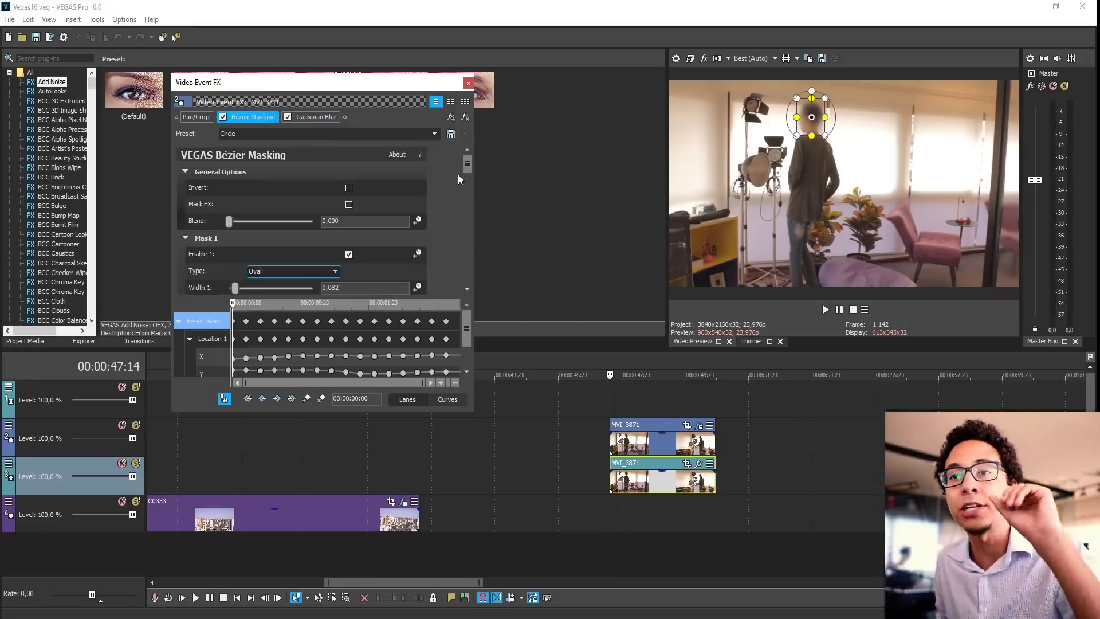
scroll(451, 231, down, 3)
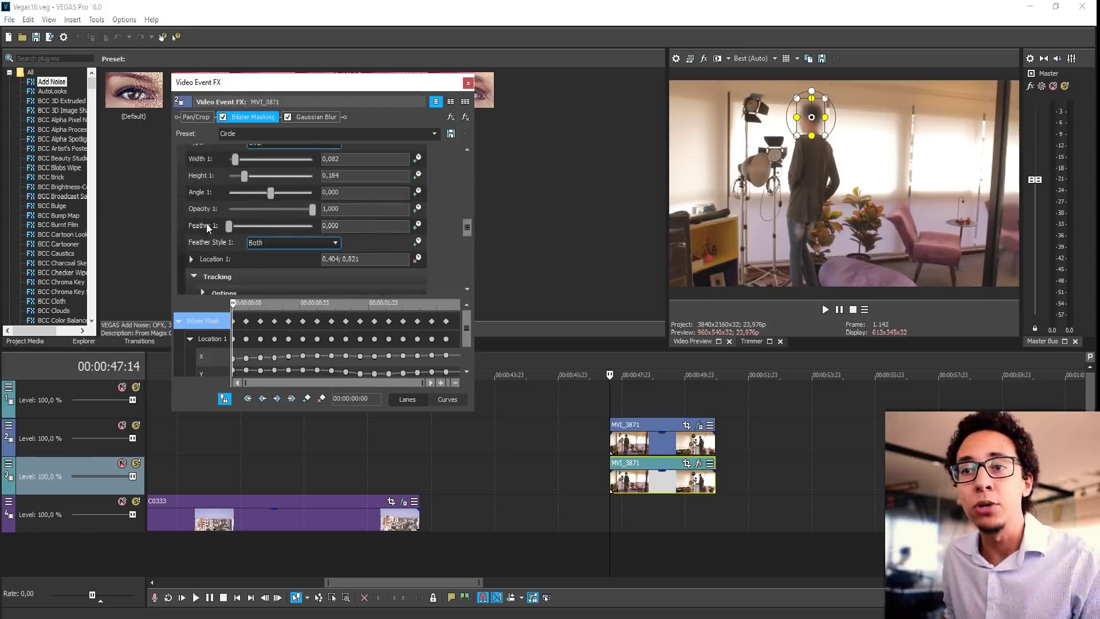
scroll(203, 246, down, 1)
scroll(200, 246, up, 2)
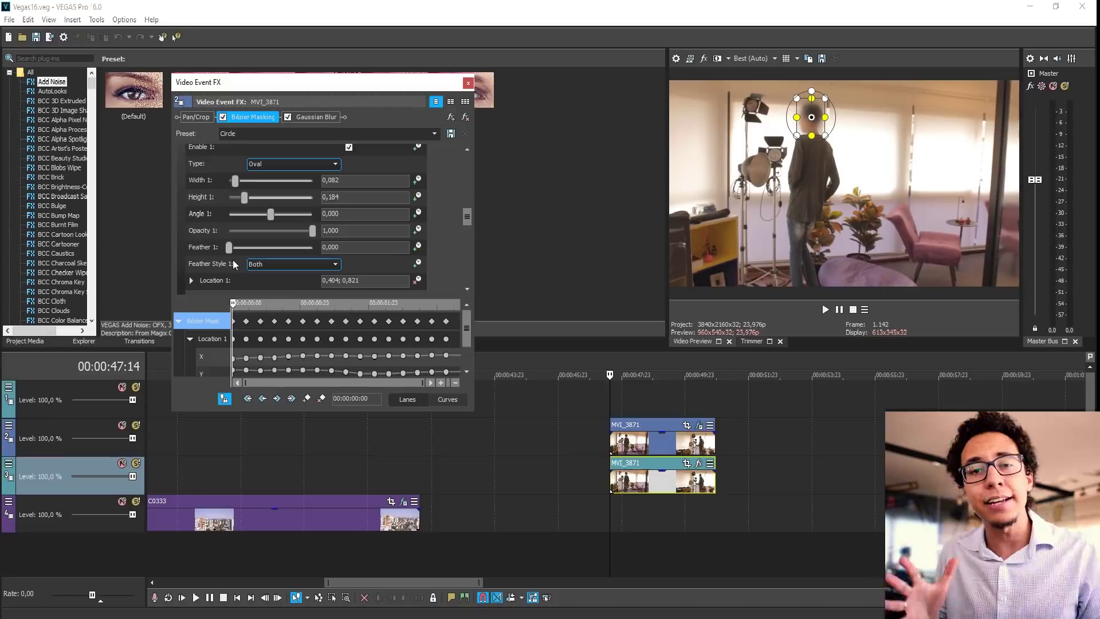
scroll(451, 249, up, 5)
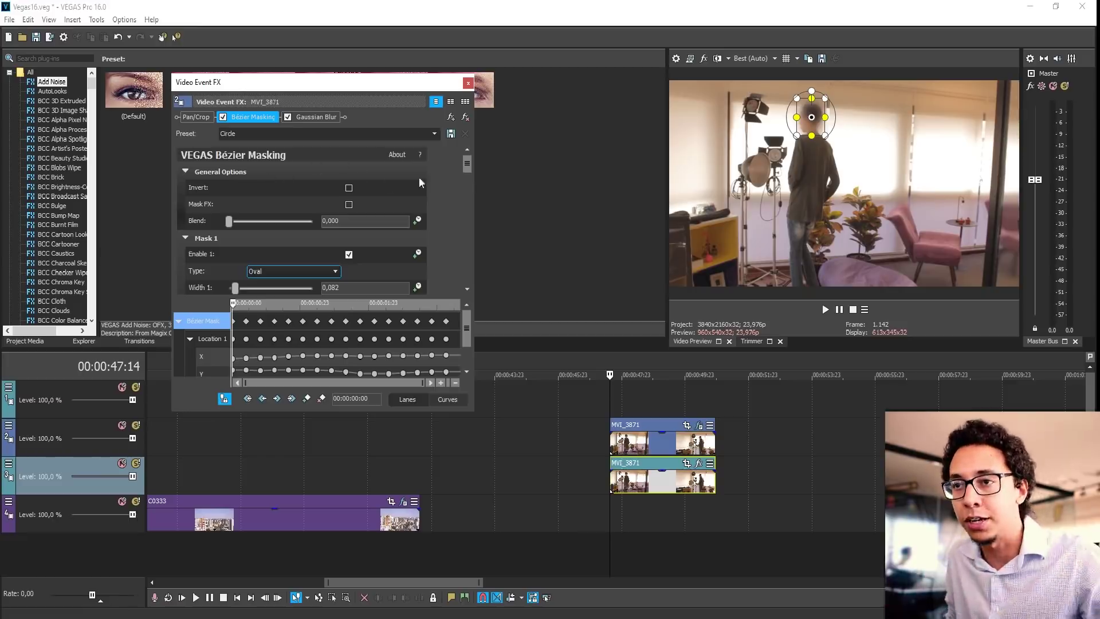
scroll(453, 192, down, 8)
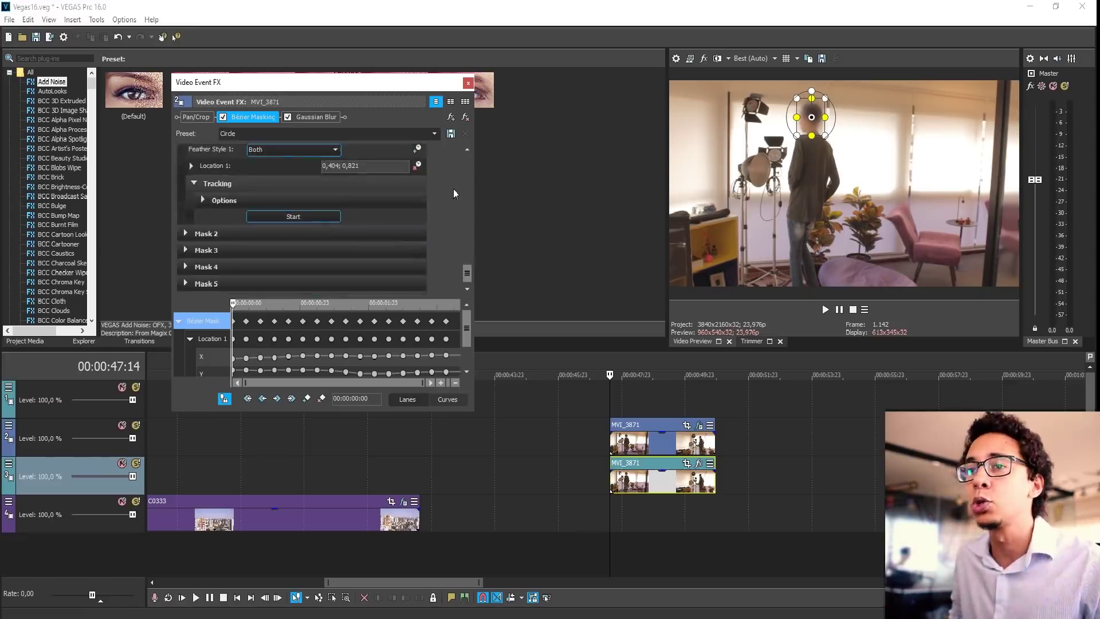
scroll(454, 193, up, 6)
click(469, 83)
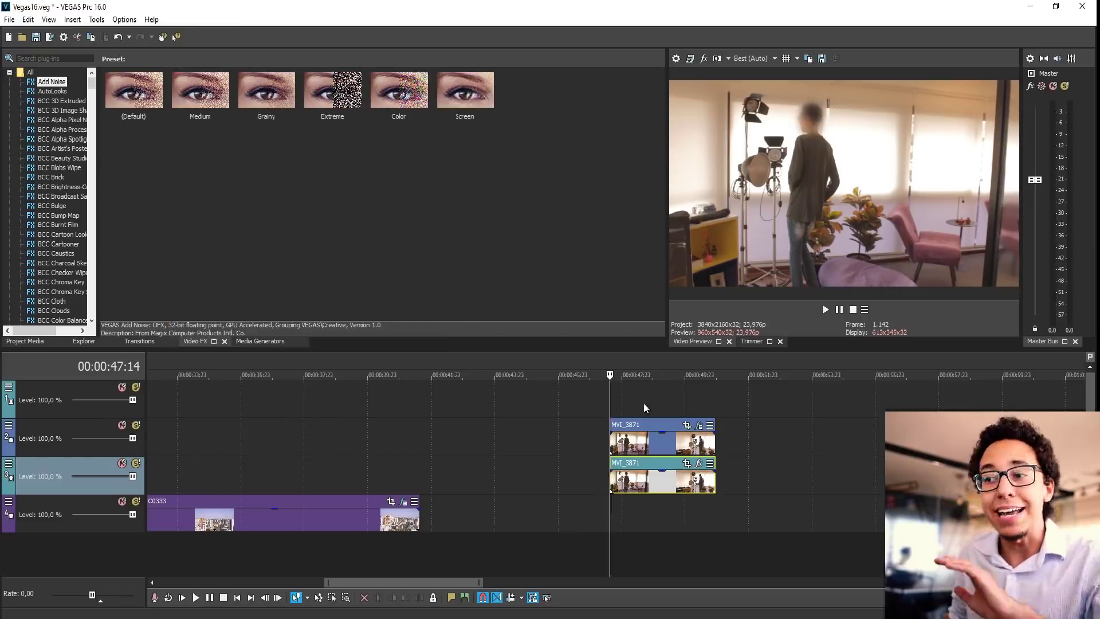
scroll(662, 517, down, 5)
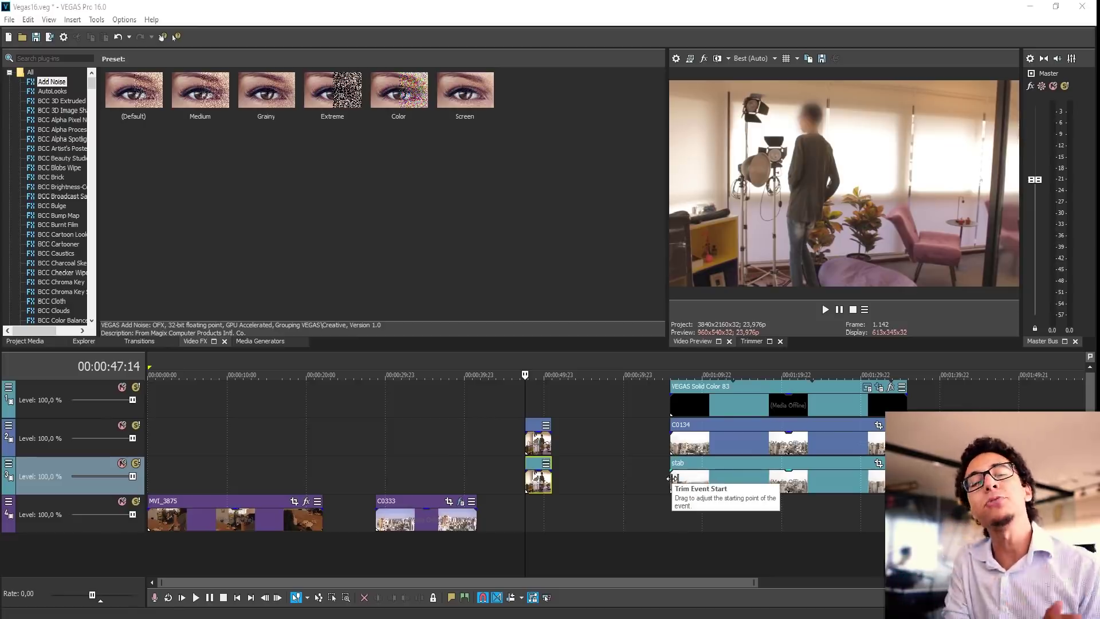
Step: Select the stab clip with the playhead at 00:01:10:12, examine the C0134 clip's Crop effect settings, and close the effect window
click(707, 479)
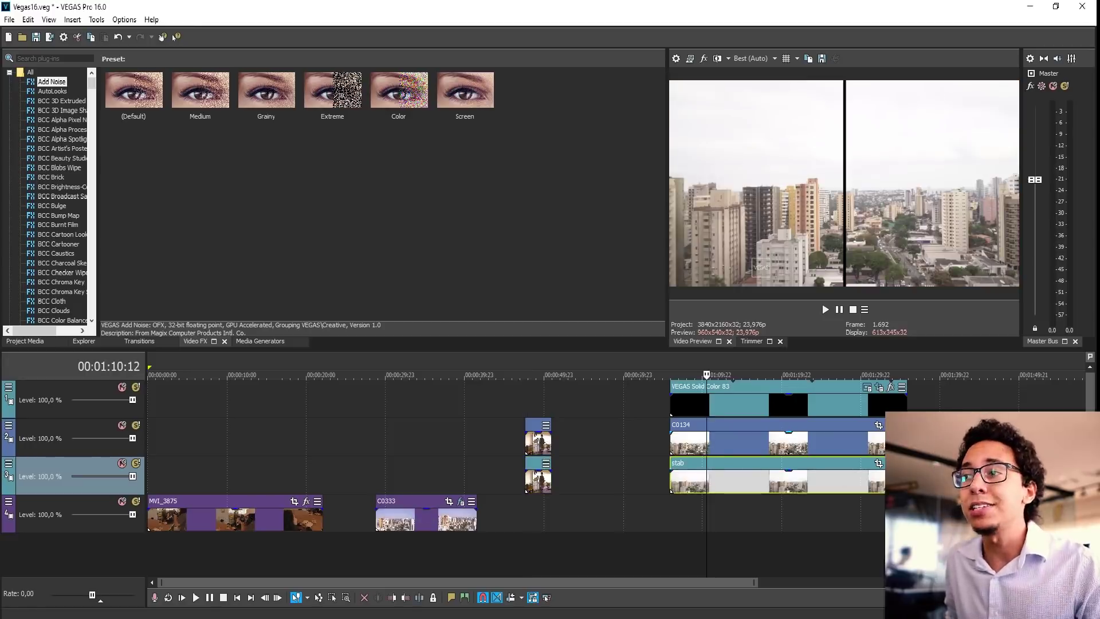
click(878, 425)
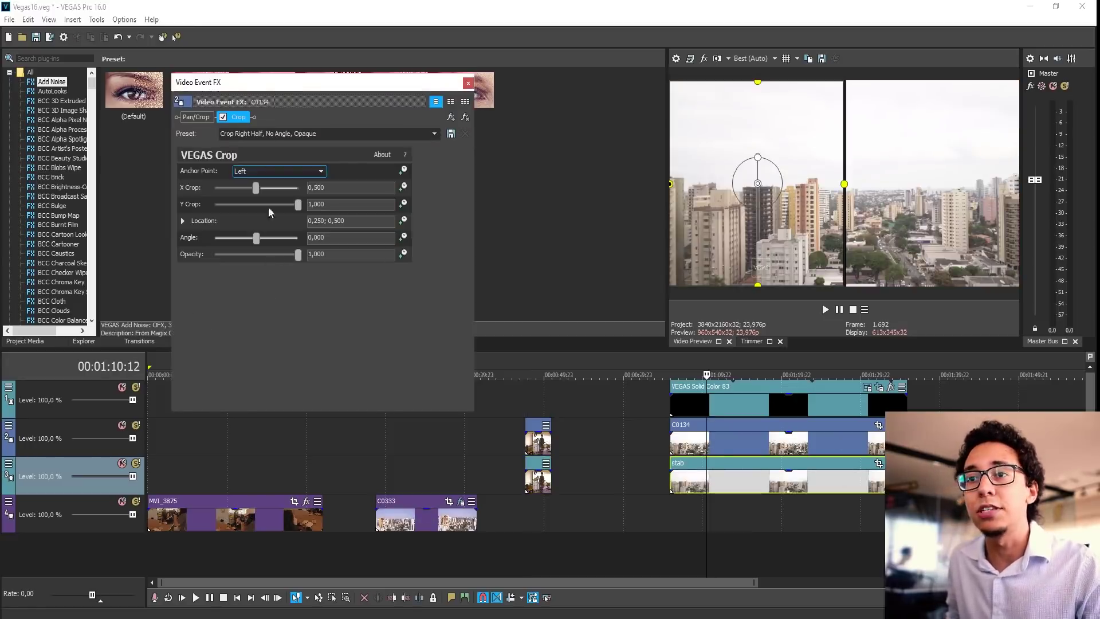
click(469, 84)
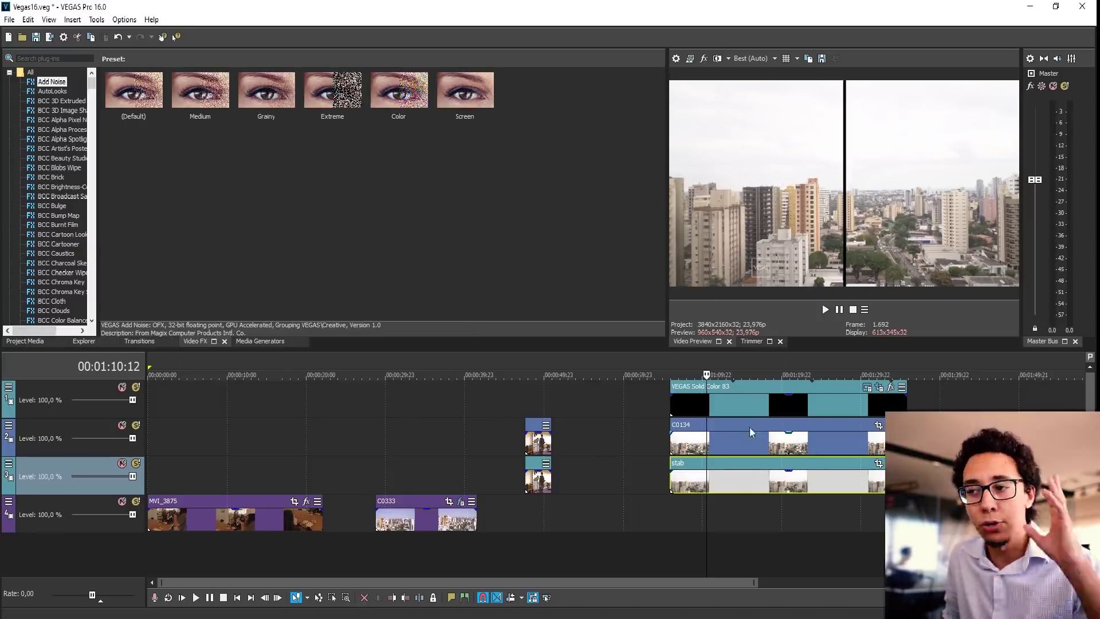
Step: Select the C0134 clip and play the split-screen comparison with the stab clip from 00:01:15:23, stopping after several seconds
scroll(753, 456, right, 3)
scroll(748, 451, down, 3)
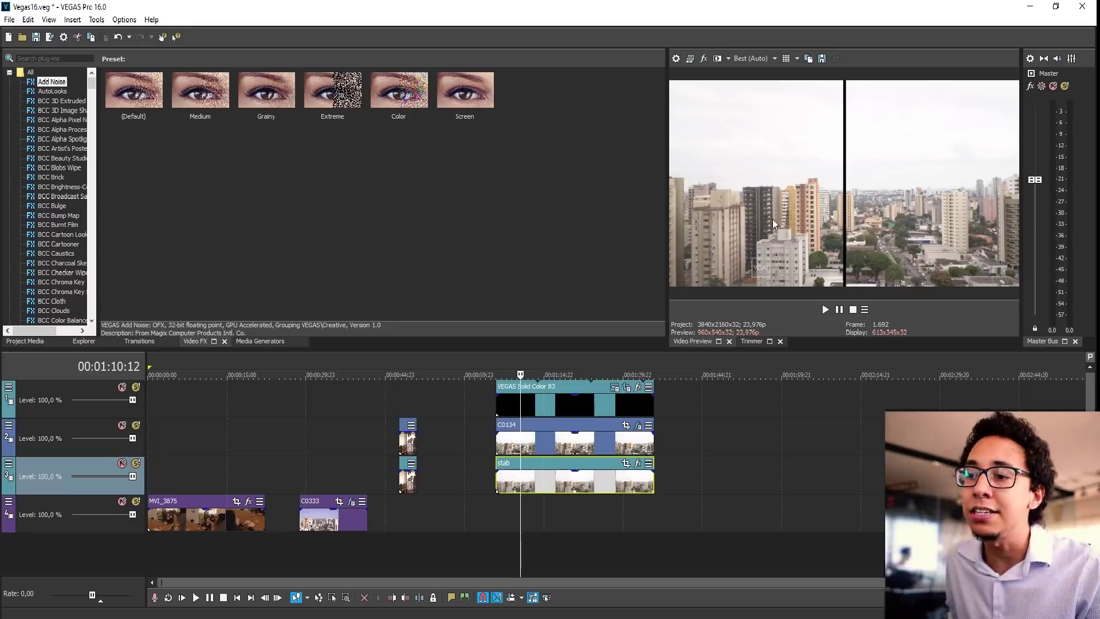
click(545, 448)
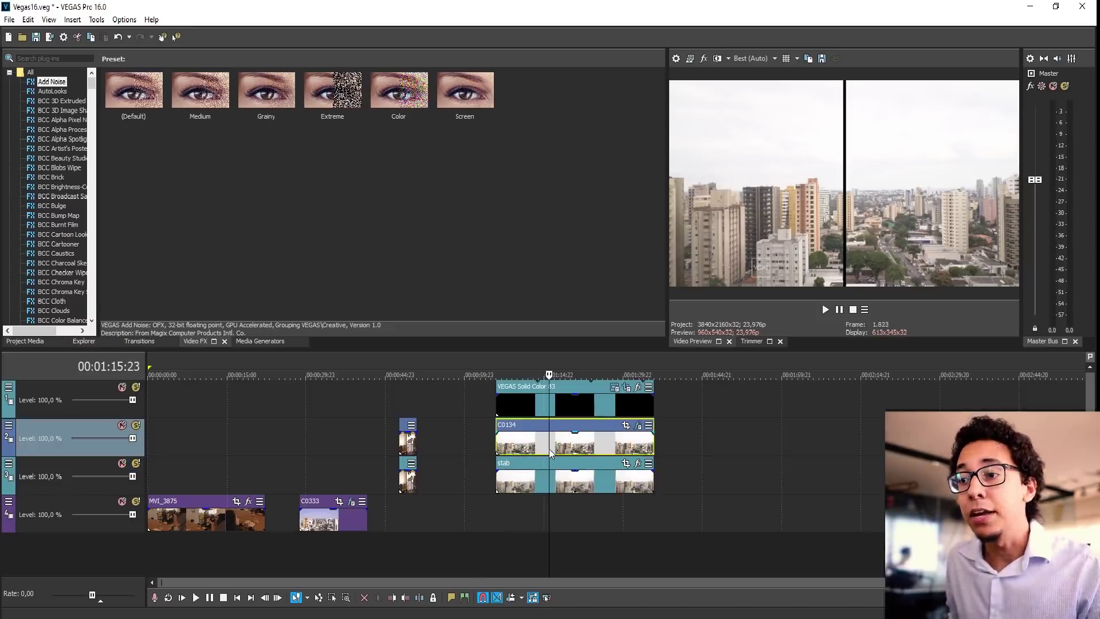
key(space)
scroll(587, 484, up, 2)
scroll(589, 496, down, 2)
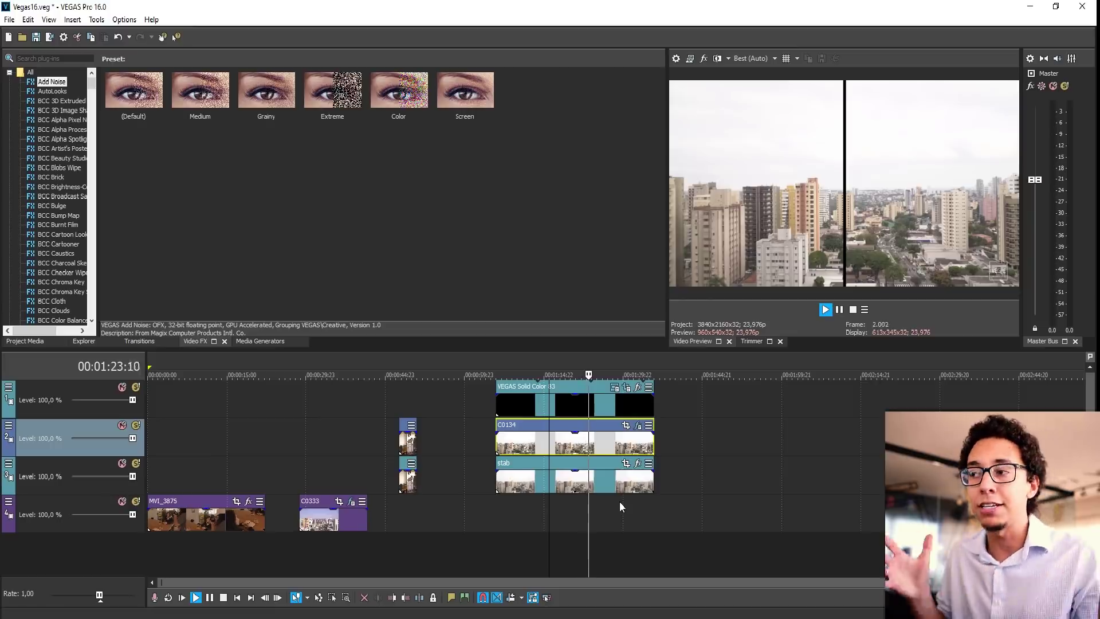
key(space)
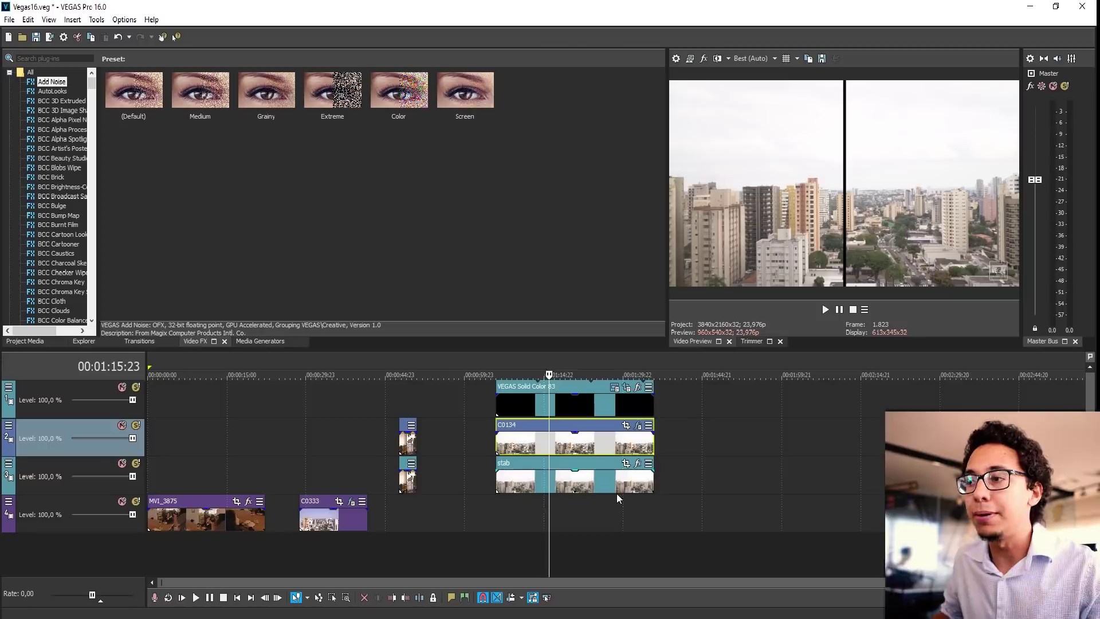
Step: Replay the split-screen C0134 and stab clips from 00:01:15:23 to compare the original and stabilized footage
key(space)
scroll(575, 476, up, 3)
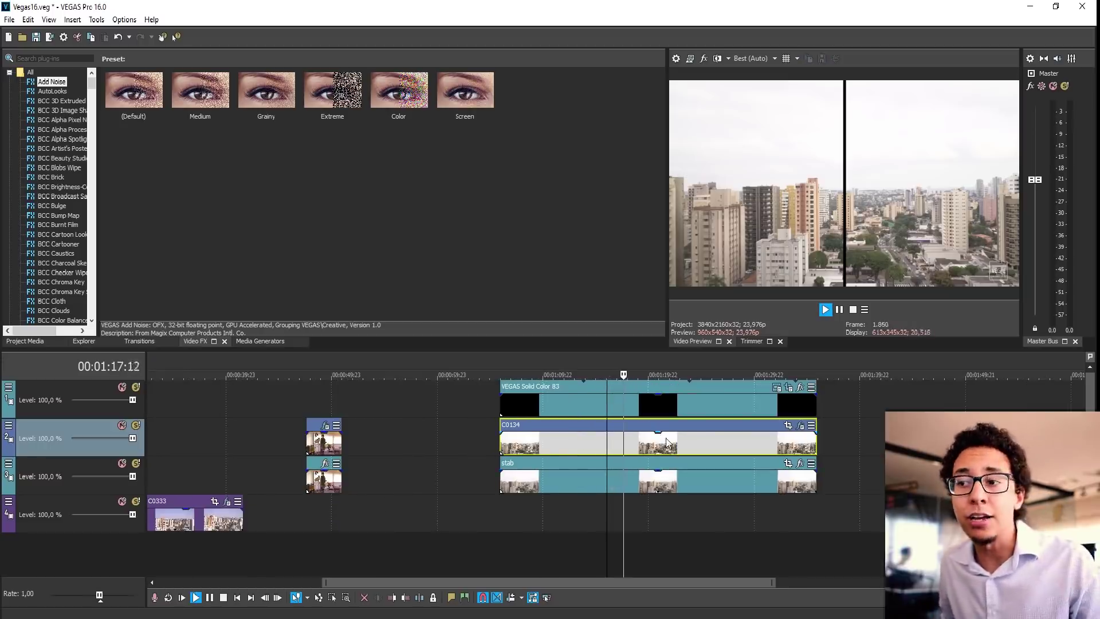
scroll(667, 443, down, 3)
scroll(659, 465, up, 2)
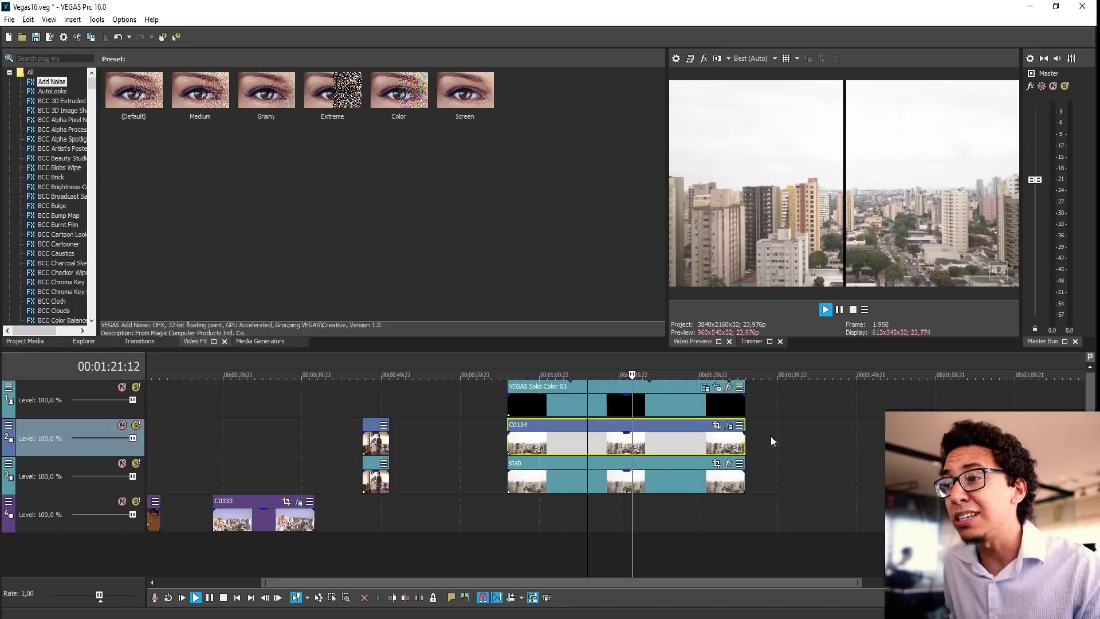
key(space)
key(space)
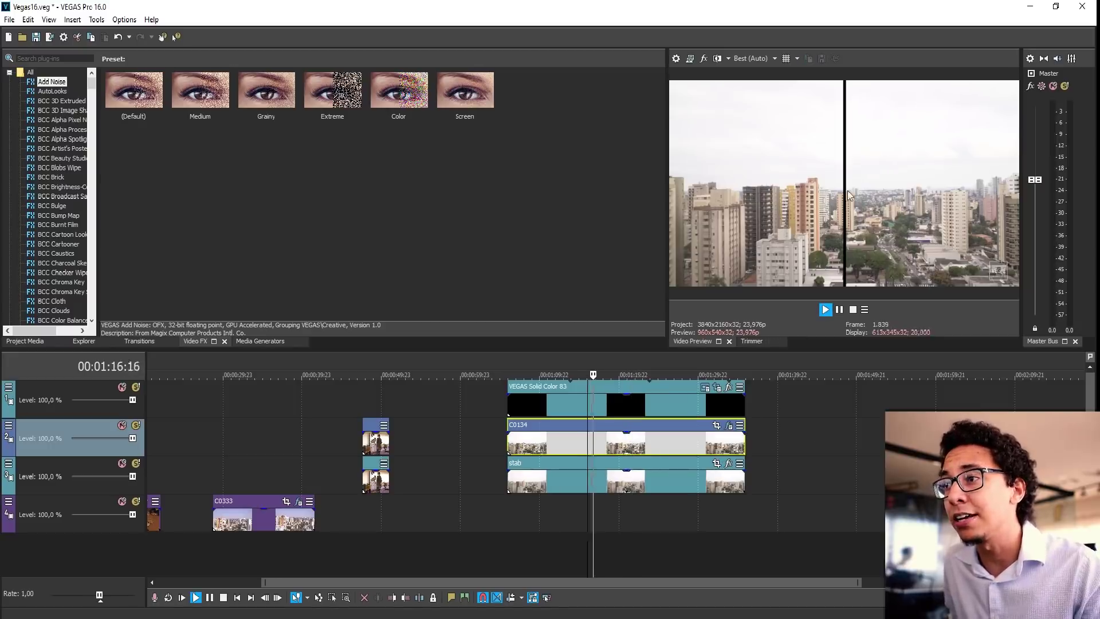
key(space)
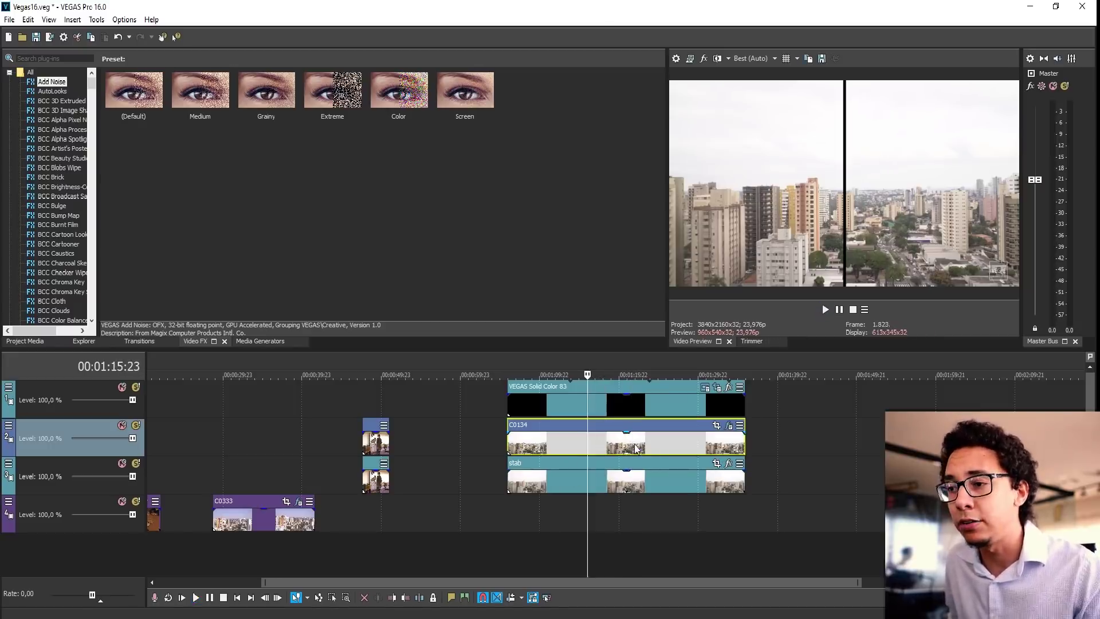
Step: Check the split-screen comparison at several points along the C0134 clip, leaving the playhead at 00:01:12:03
click(635, 448)
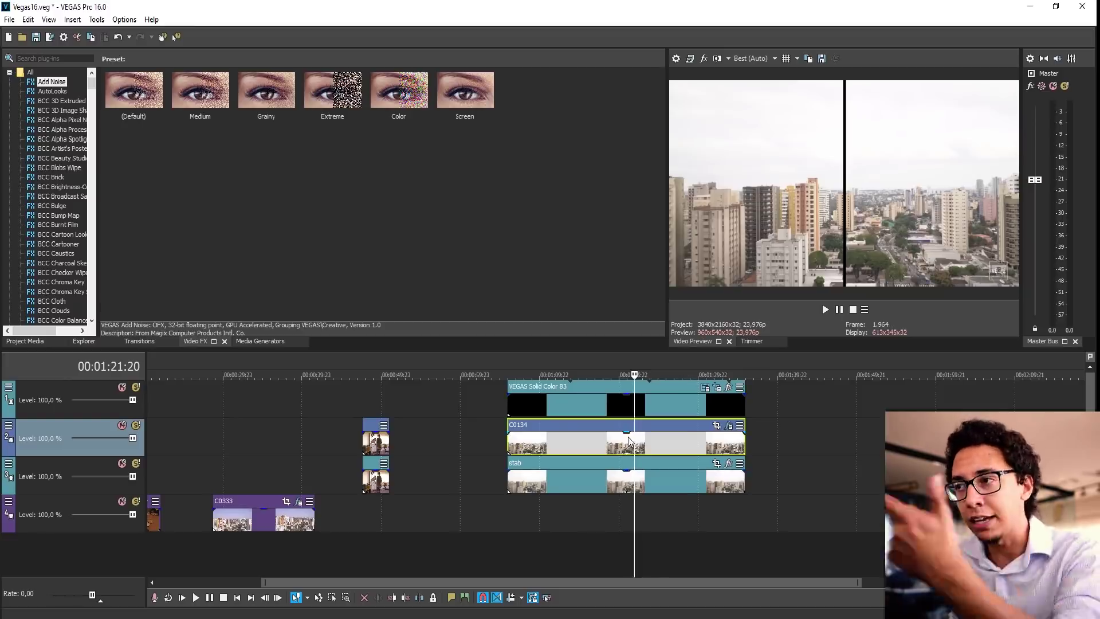
click(652, 446)
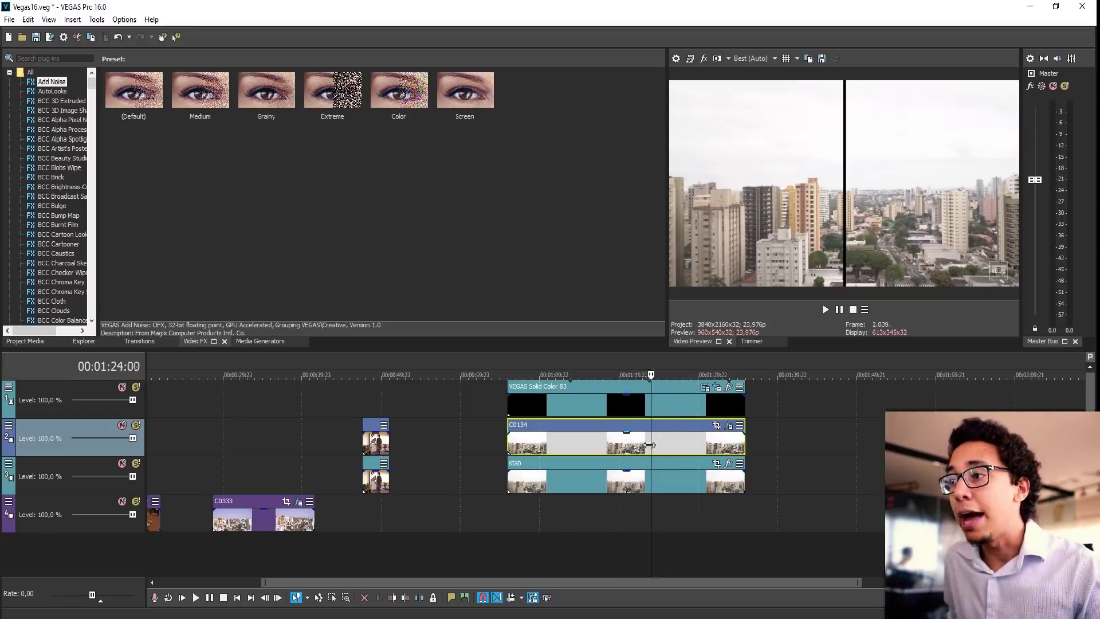
click(520, 446)
click(604, 444)
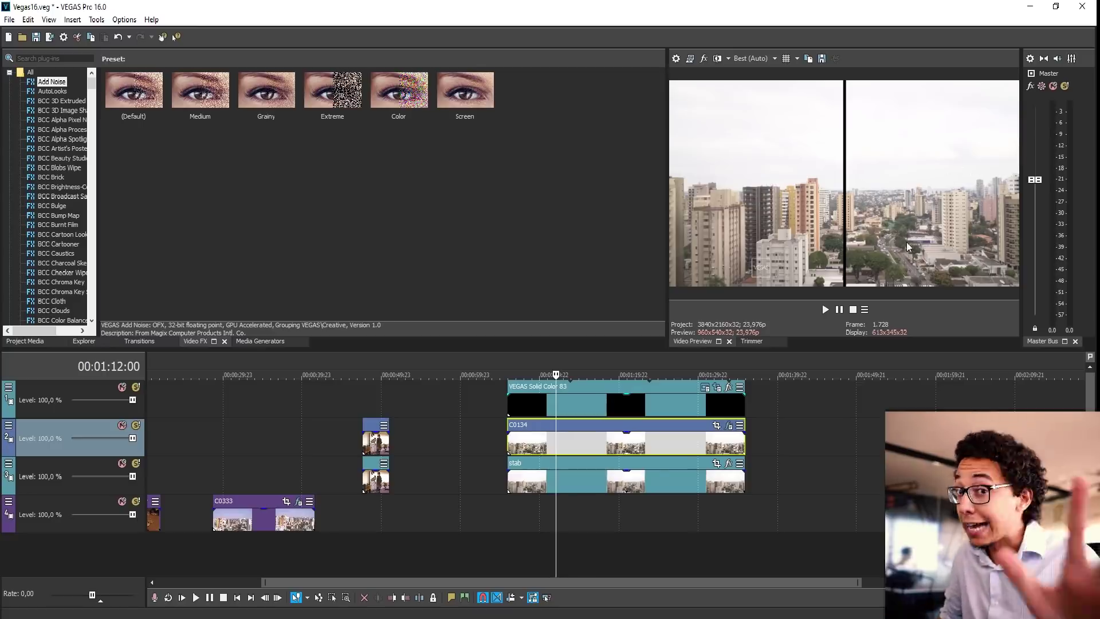
scroll(581, 432, down, 2)
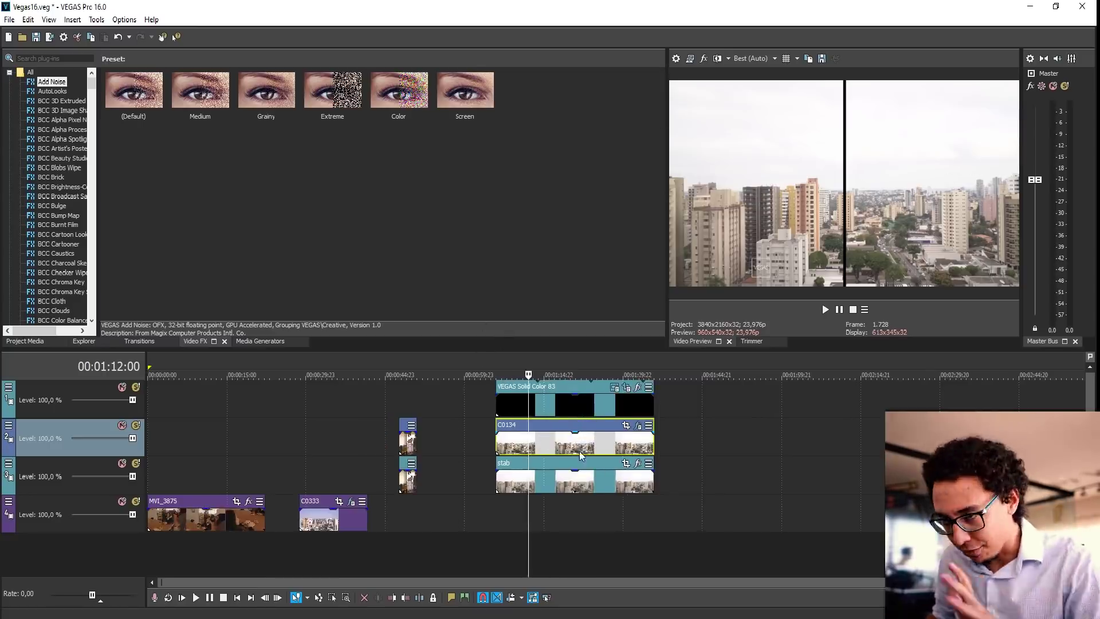
scroll(581, 451, up, 2)
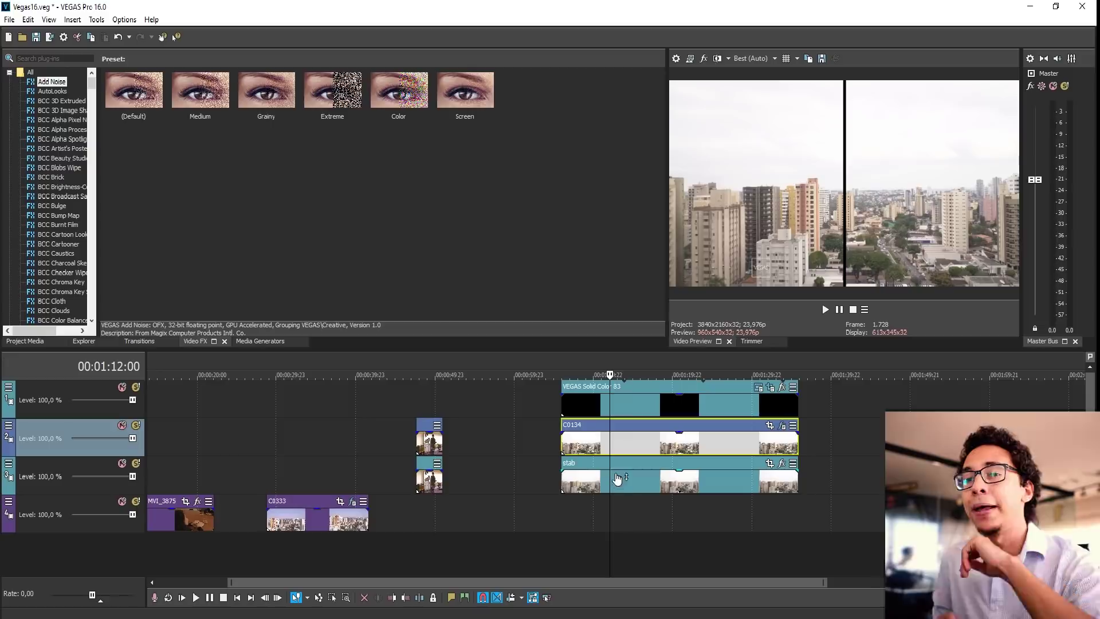
click(612, 448)
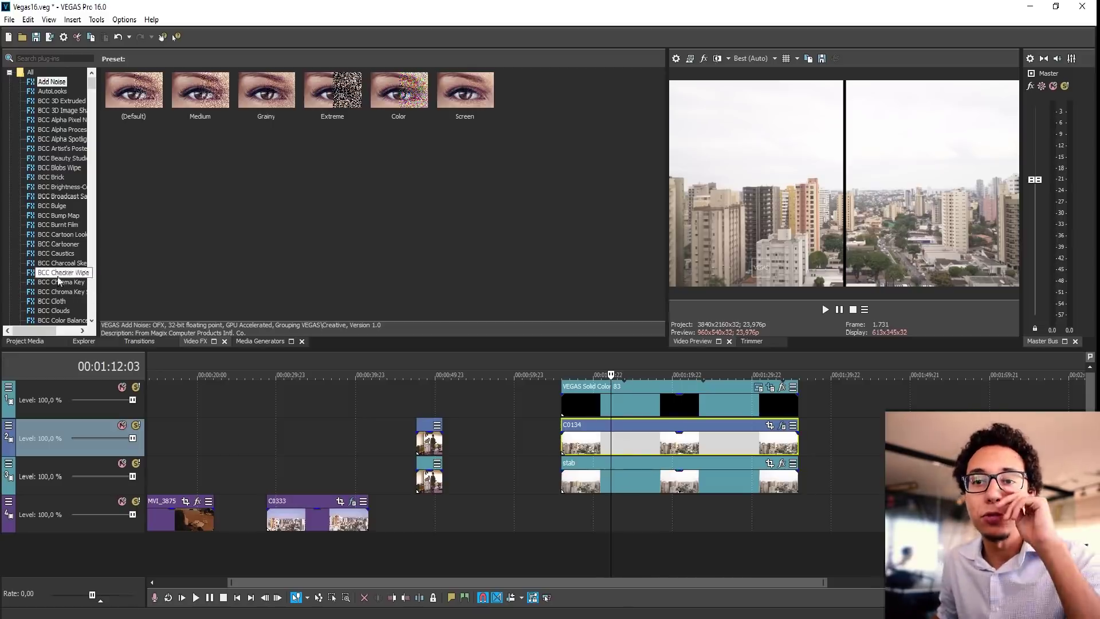
Step: Display the project media and compare the All Media view with the Main Timeline bin under Storyboard Bins
click(30, 342)
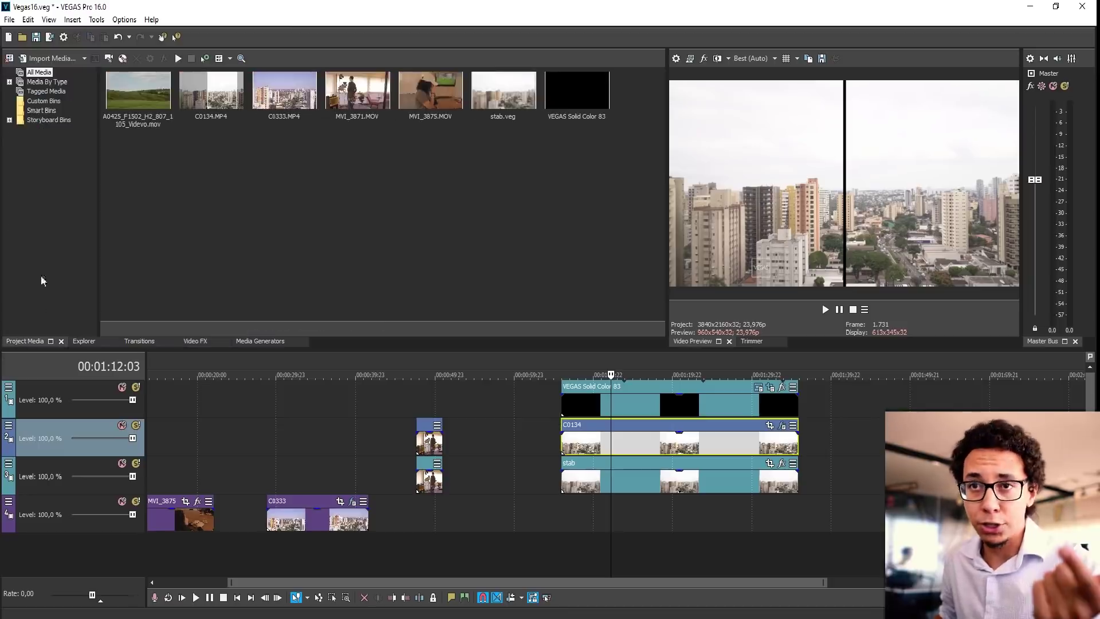
click(10, 120)
click(44, 129)
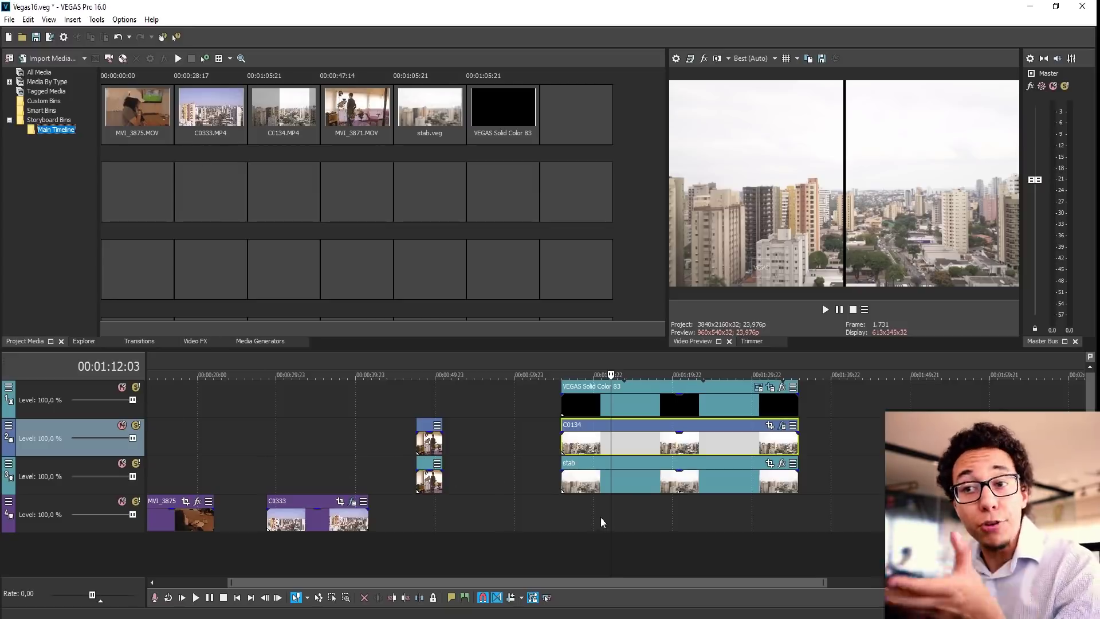
click(42, 72)
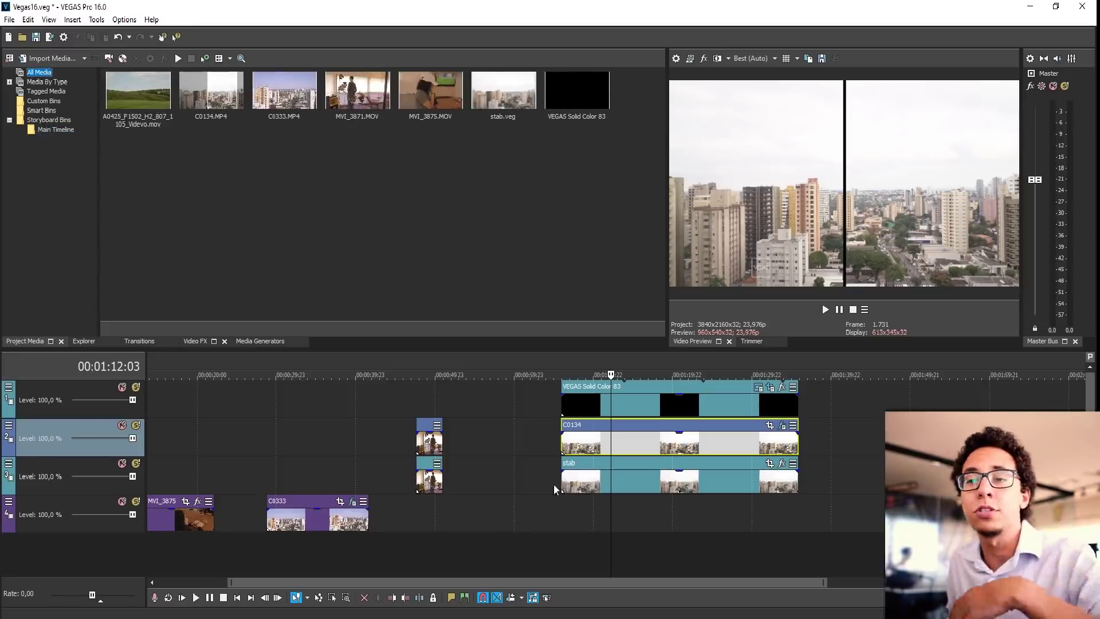
click(54, 130)
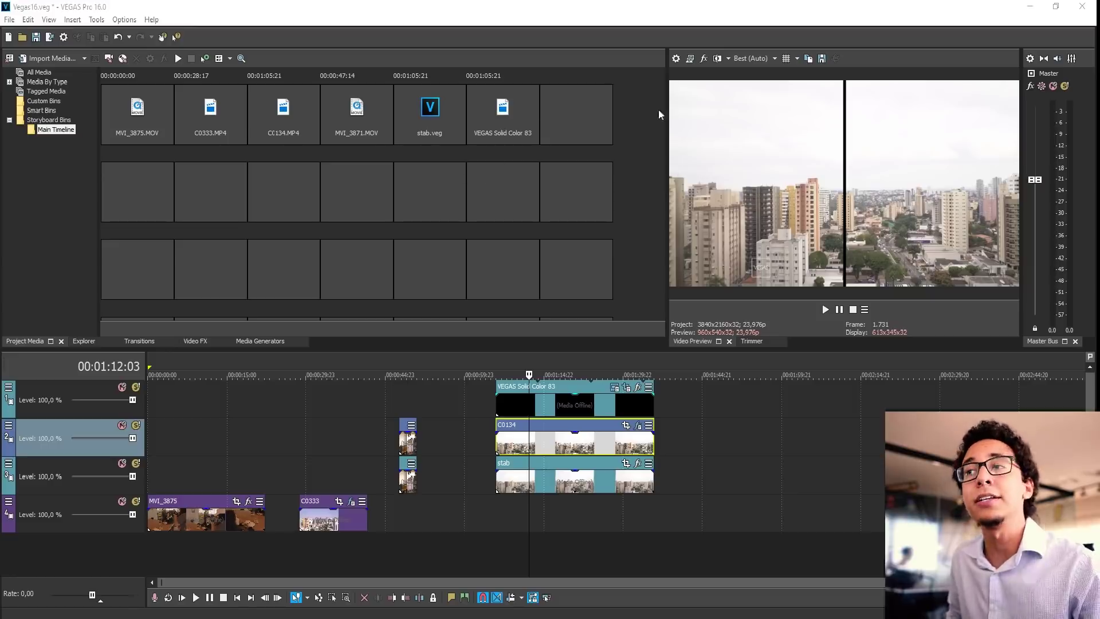
Step: Examine the video settings in the project properties and close them without making changes
click(676, 57)
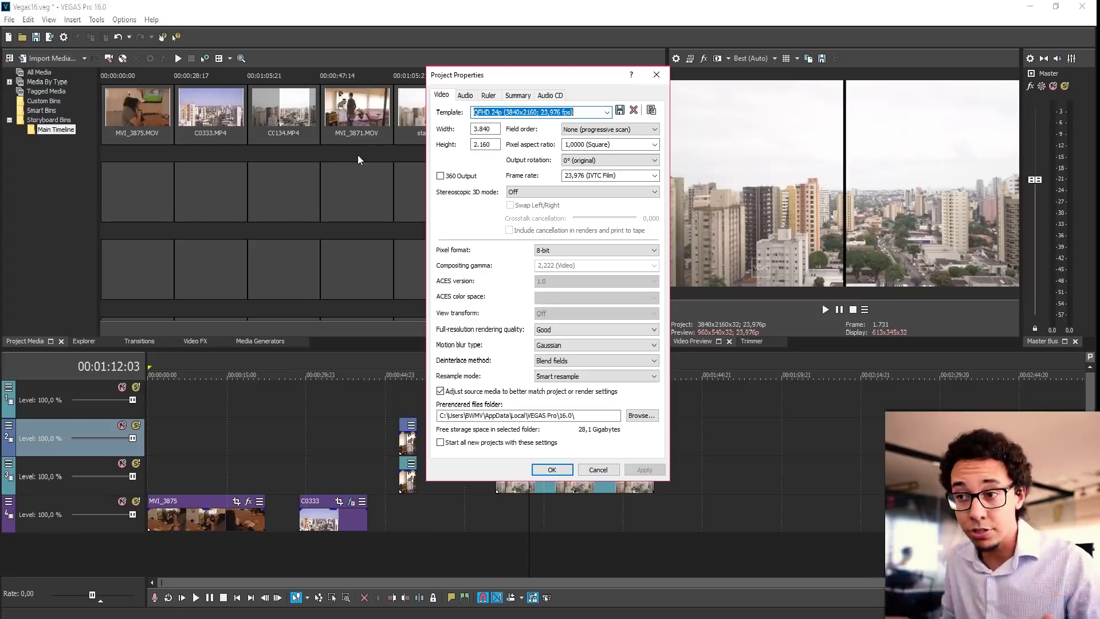
click(598, 469)
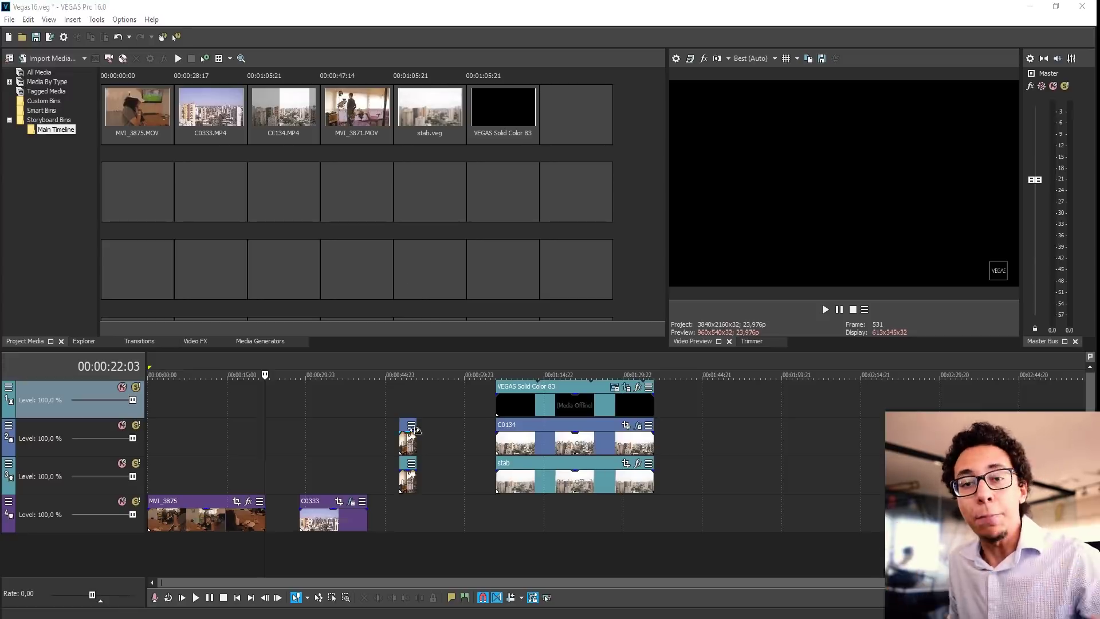
Step: Display the list of video effects and place the playhead at 00:00:05:17 over the MVI_3875 clip
click(294, 425)
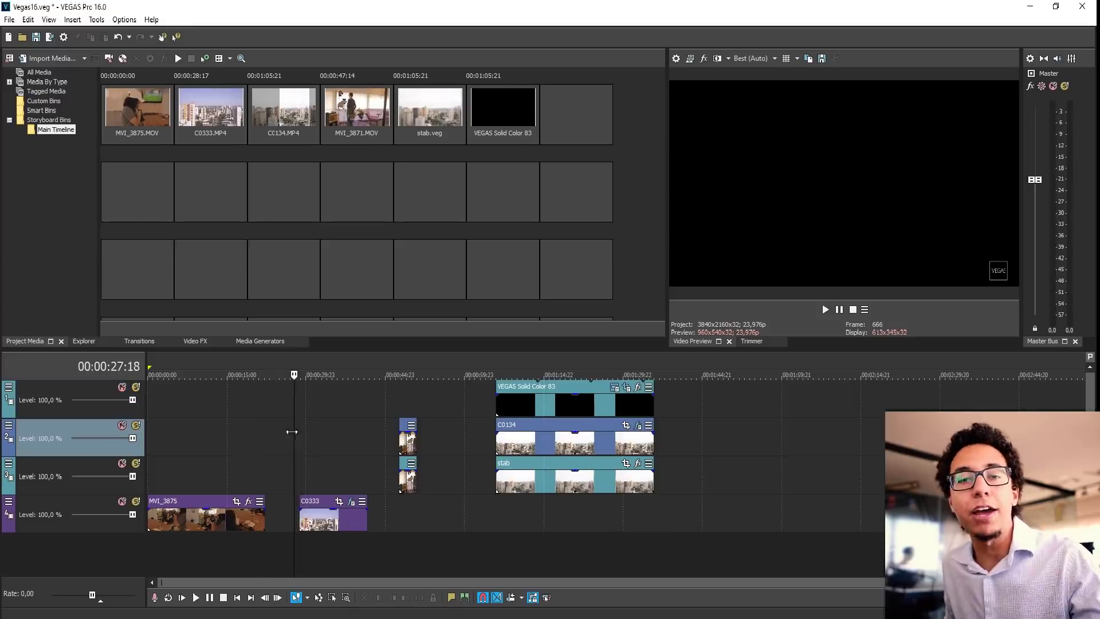
click(197, 341)
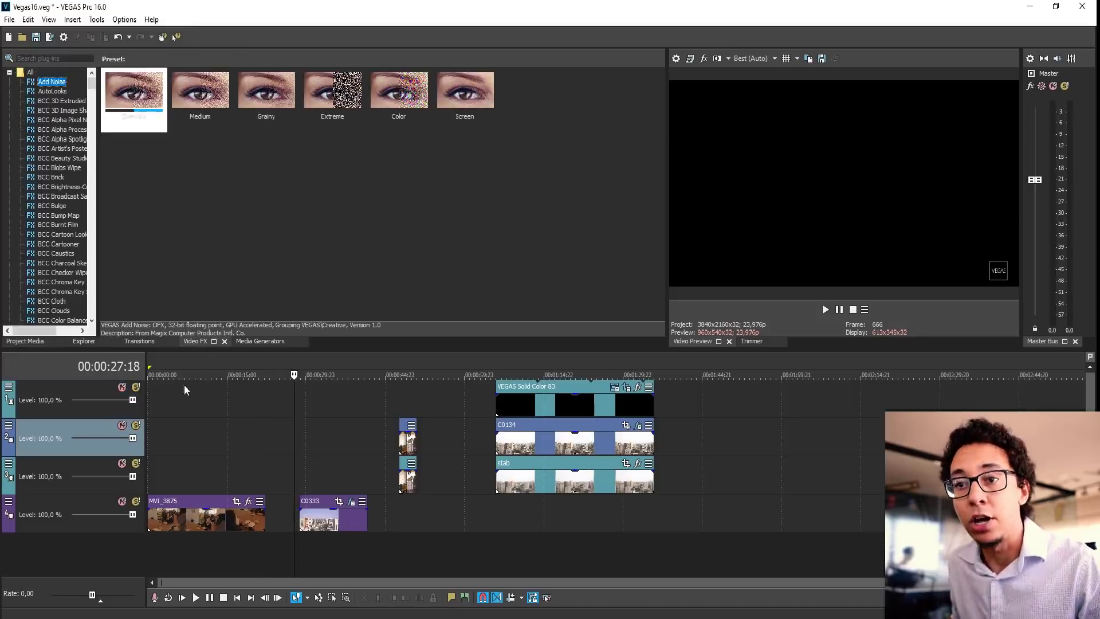
click(177, 435)
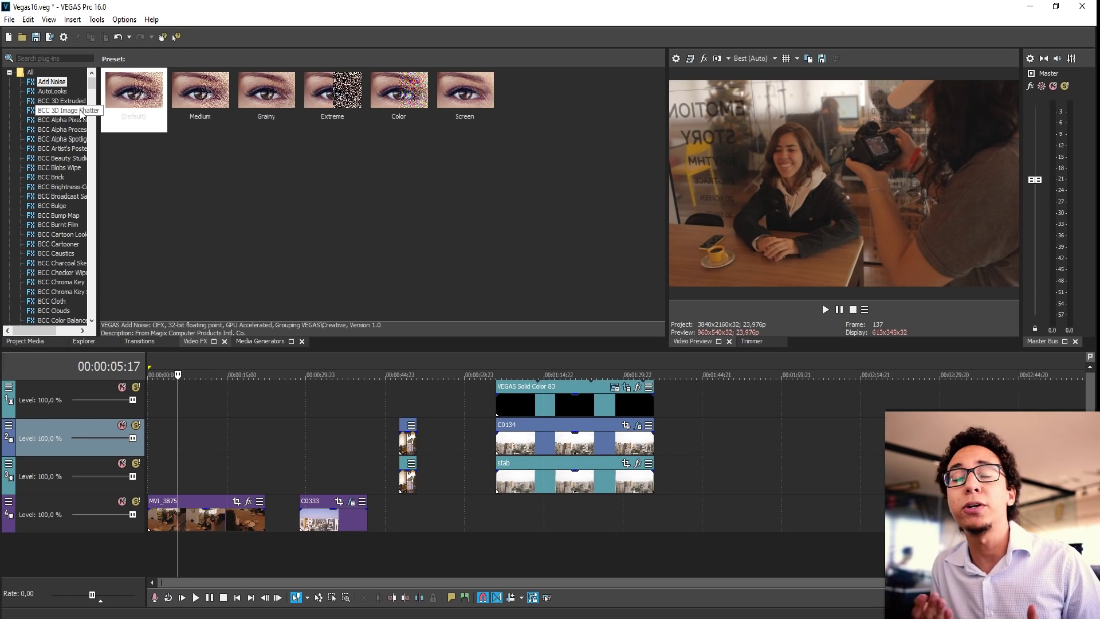
Step: Try the AutoLooks Conception preset on the MVI_3875 clip, remove the effect, and close the effect window
click(52, 91)
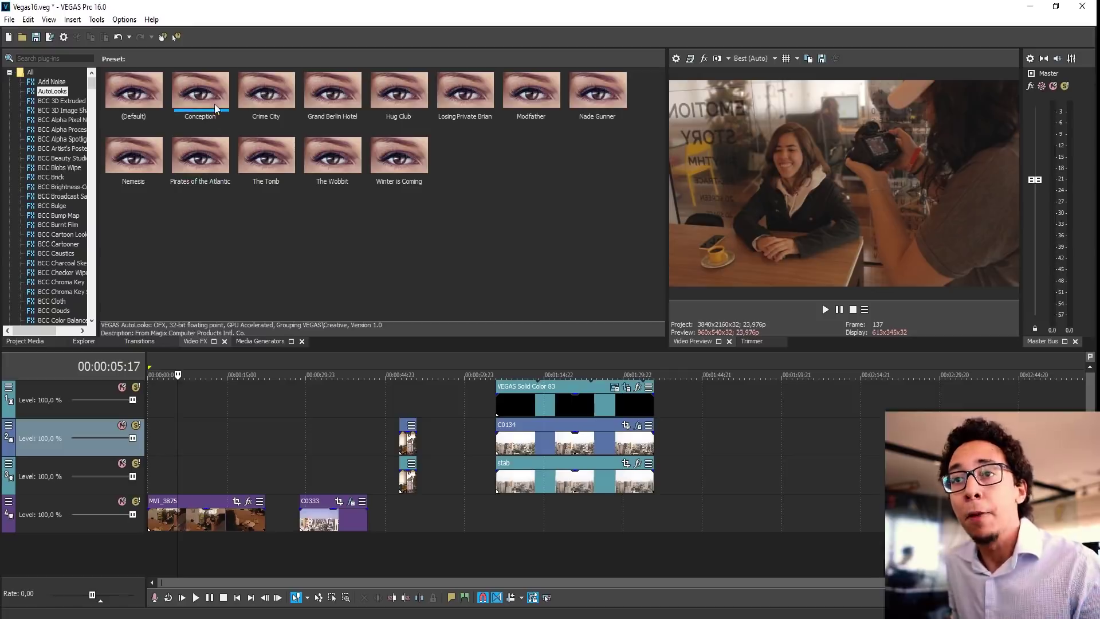
drag(212, 98, 213, 513)
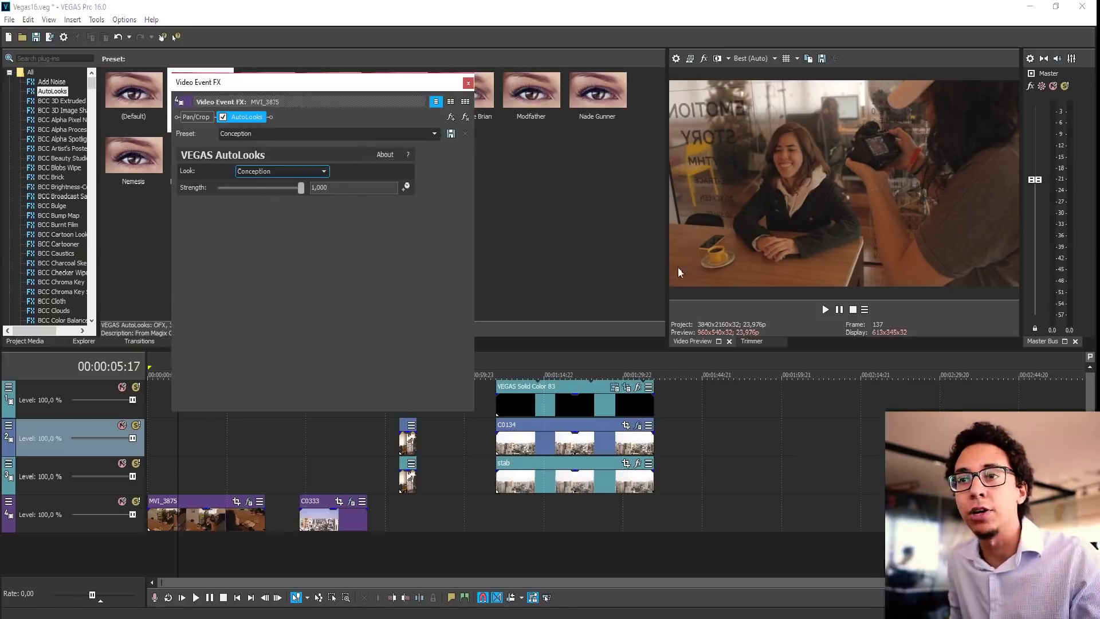
click(465, 117)
click(467, 83)
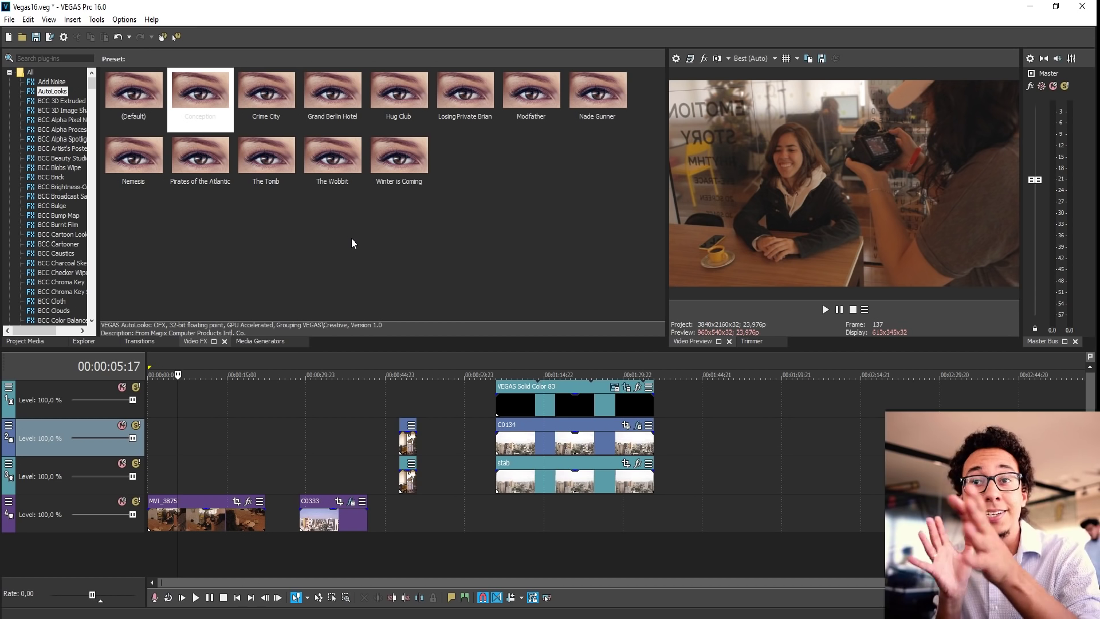
Step: Browse the list of video effects and display the presets of the Bézier Masking effect
scroll(57, 191, down, 9)
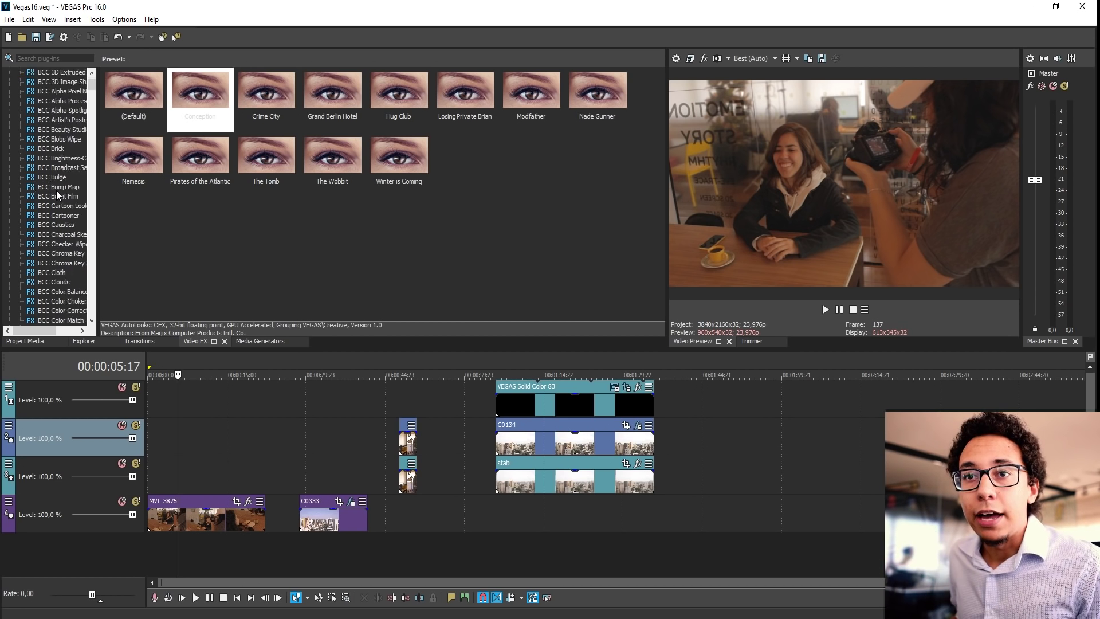
scroll(39, 177, down, 20)
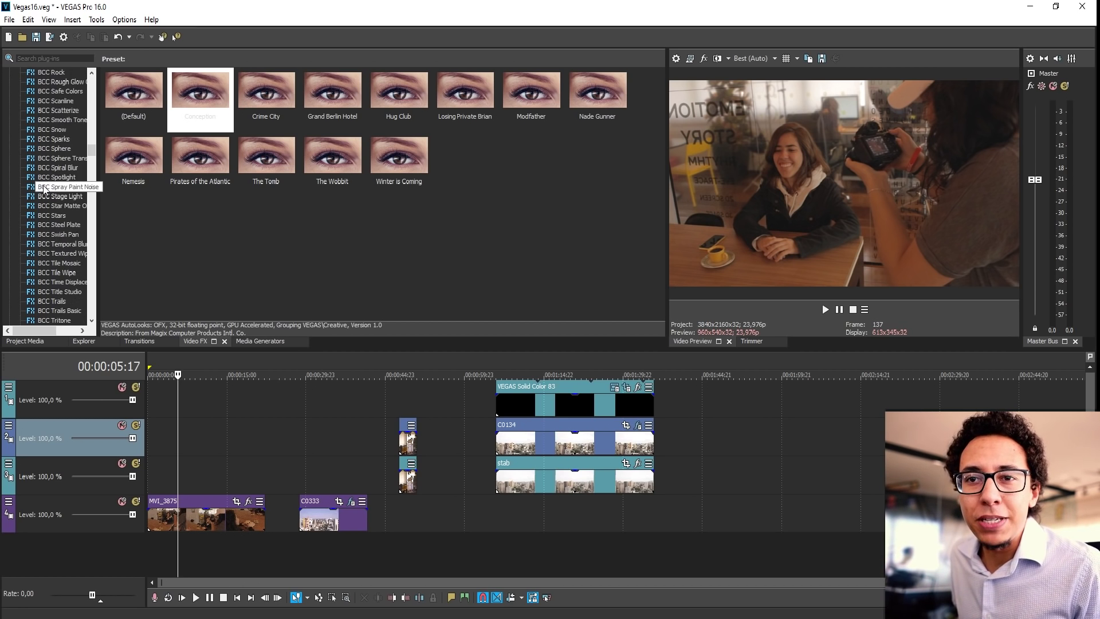
scroll(49, 185, down, 7)
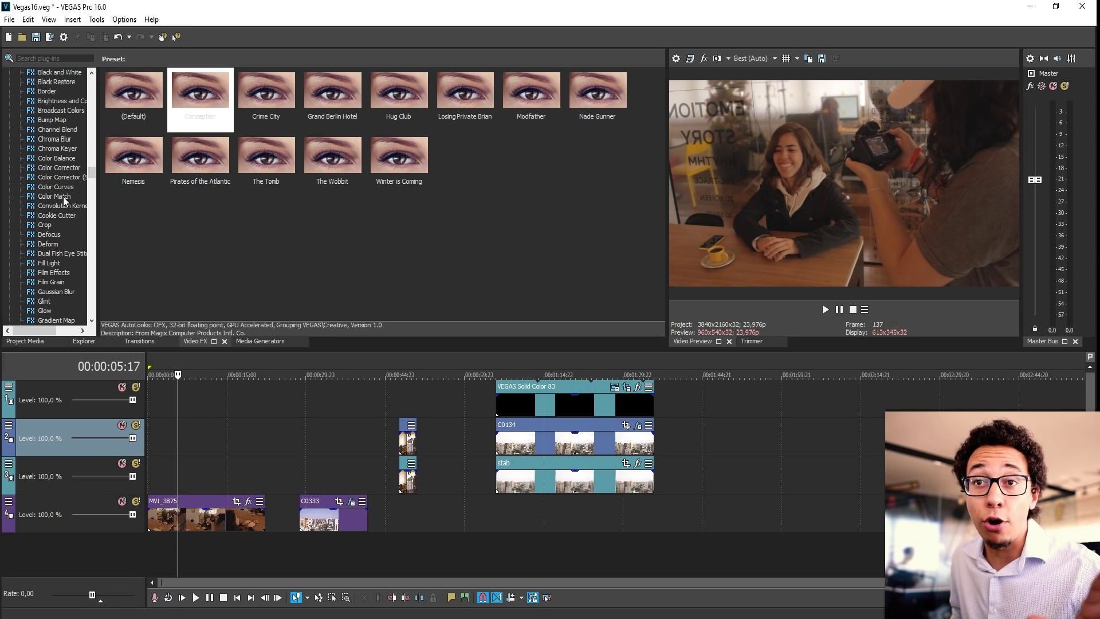
scroll(62, 195, up, 2)
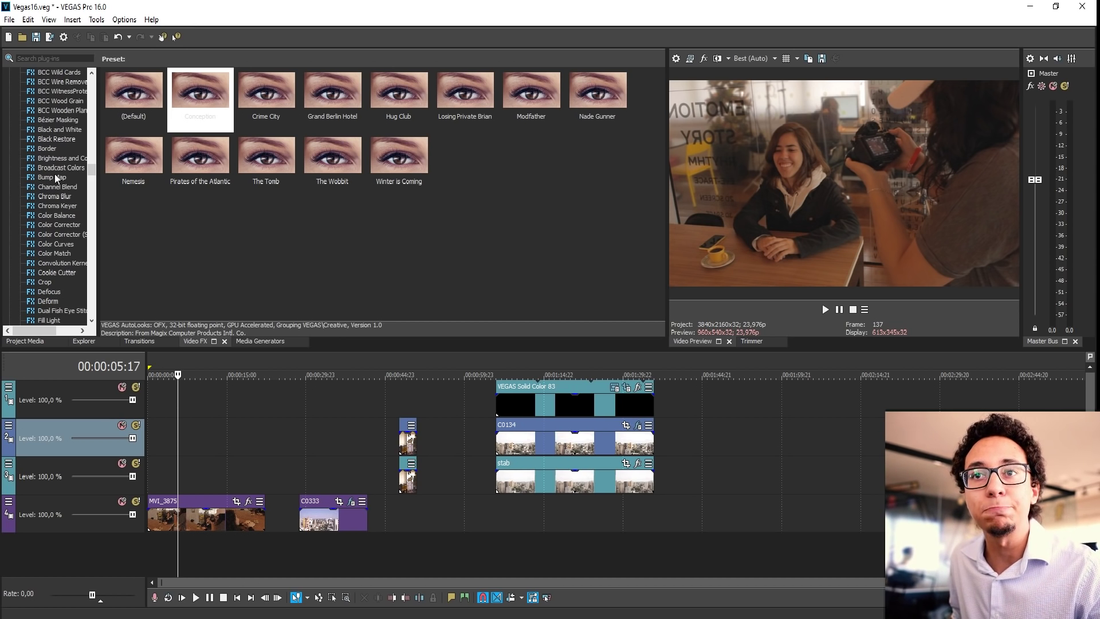
click(58, 120)
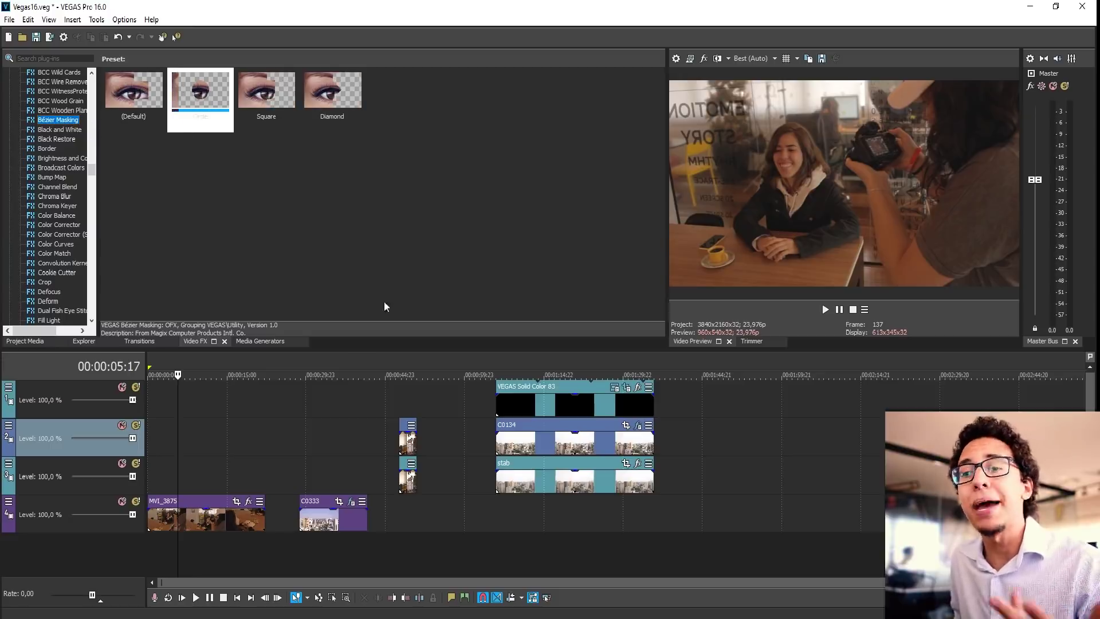
Step: Try the default Dual Fish Eye Stitching preset on the MVI_3875 clip, remove the effect, and close the effect window
scroll(63, 137, down, 3)
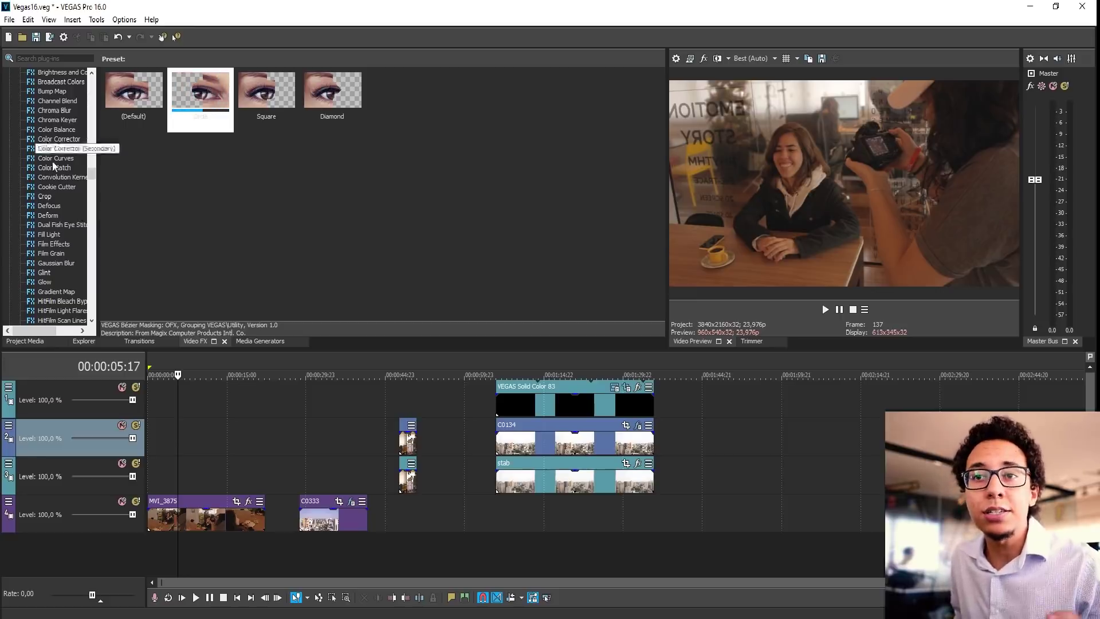
click(60, 225)
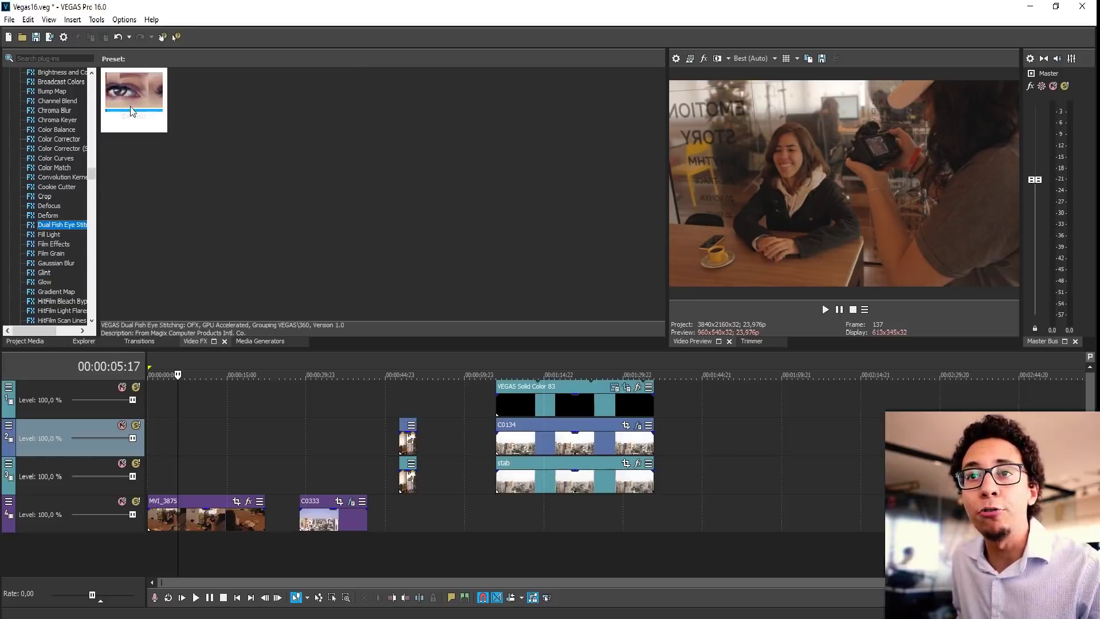
drag(131, 111, 202, 516)
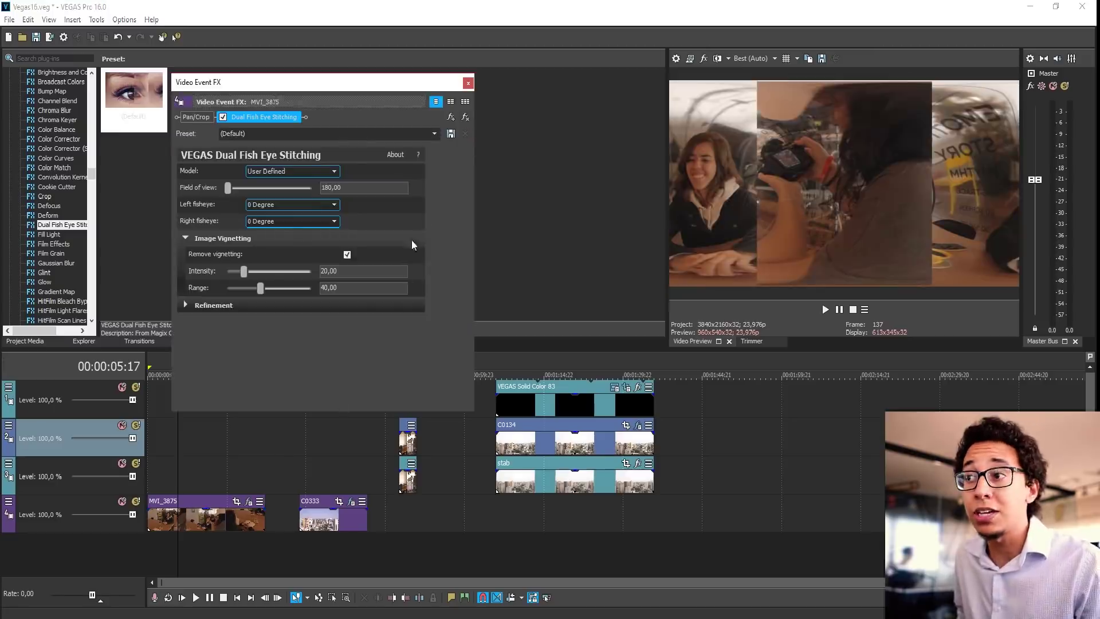
click(466, 117)
click(468, 83)
Step: Try the scene rotation effect on the MVI_3875 clip with a y-axis turn of about -72, remove it, and close the effect window
drag(91, 172, 92, 295)
click(57, 177)
drag(132, 103, 234, 499)
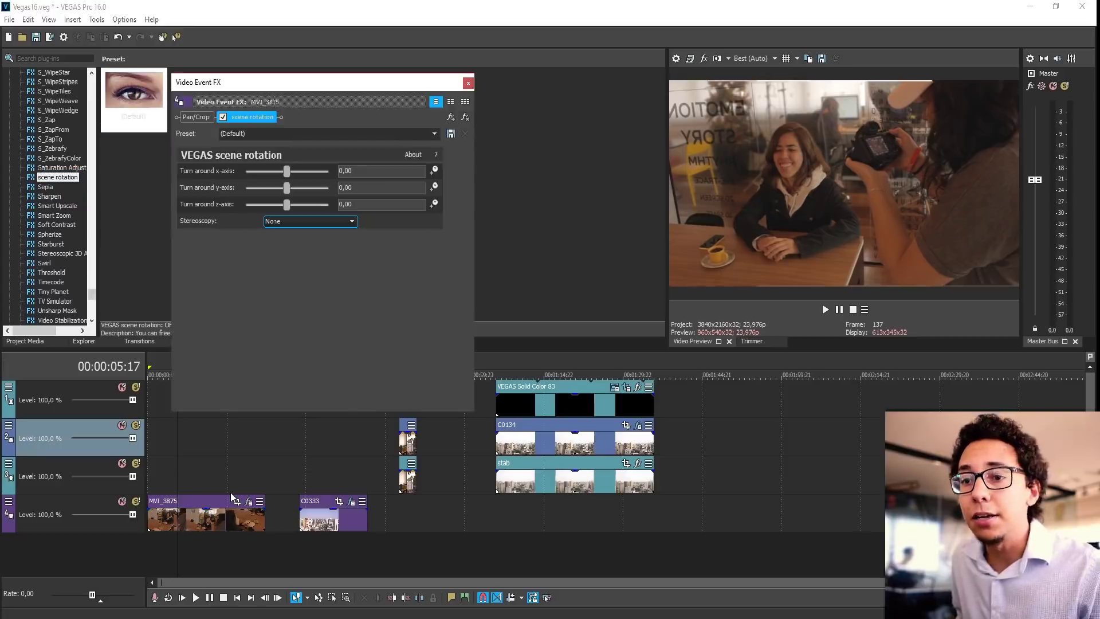
drag(287, 188, 270, 192)
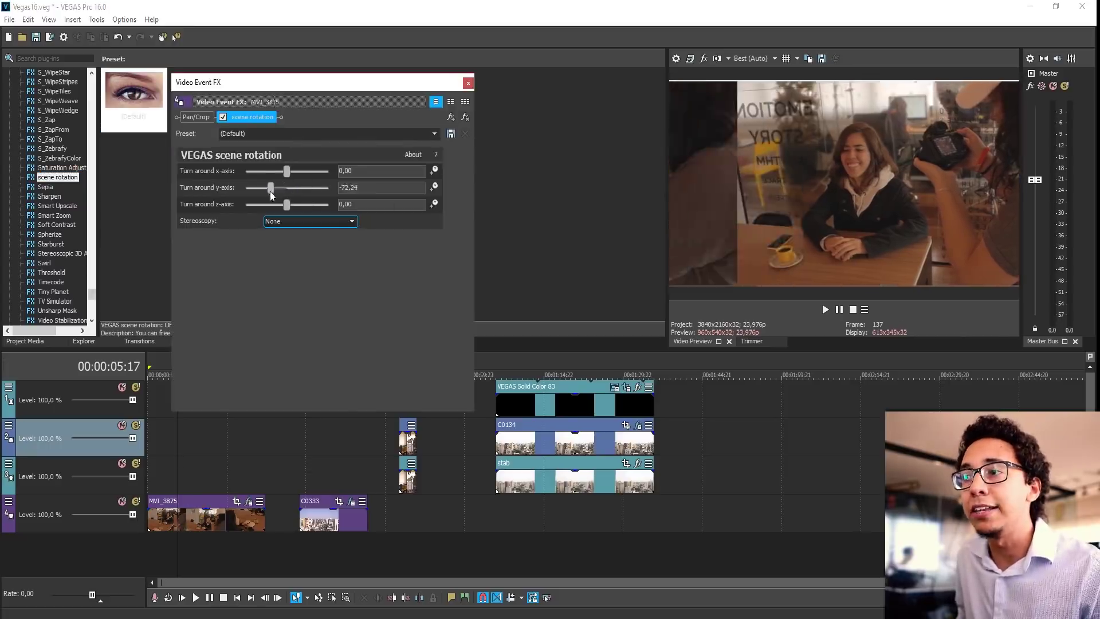
click(466, 116)
click(468, 83)
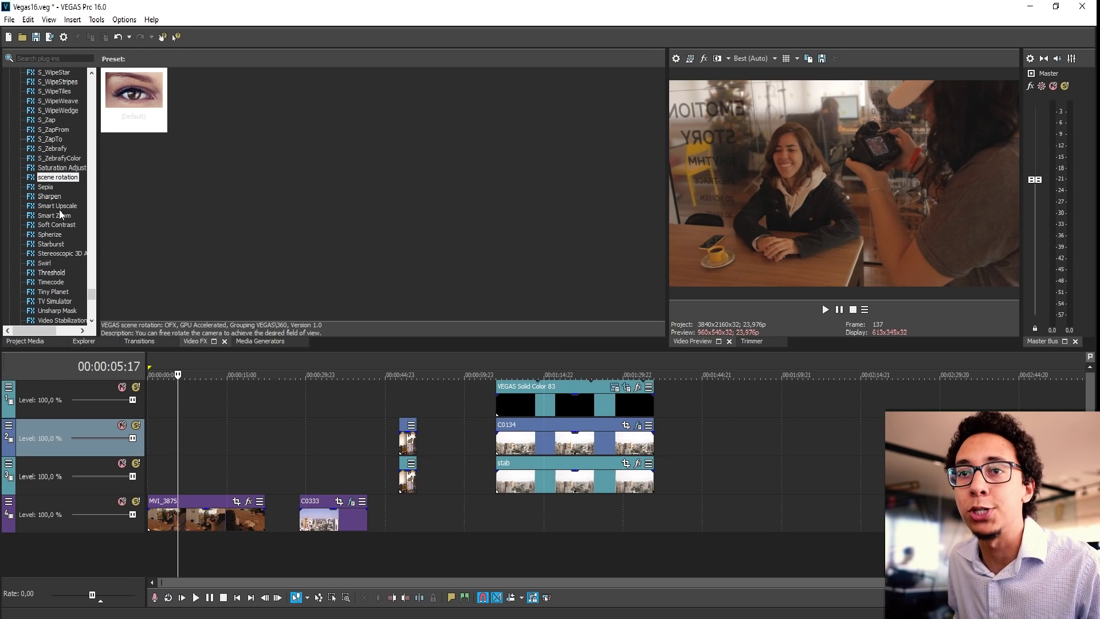
scroll(55, 229, up, 8)
scroll(52, 173, up, 8)
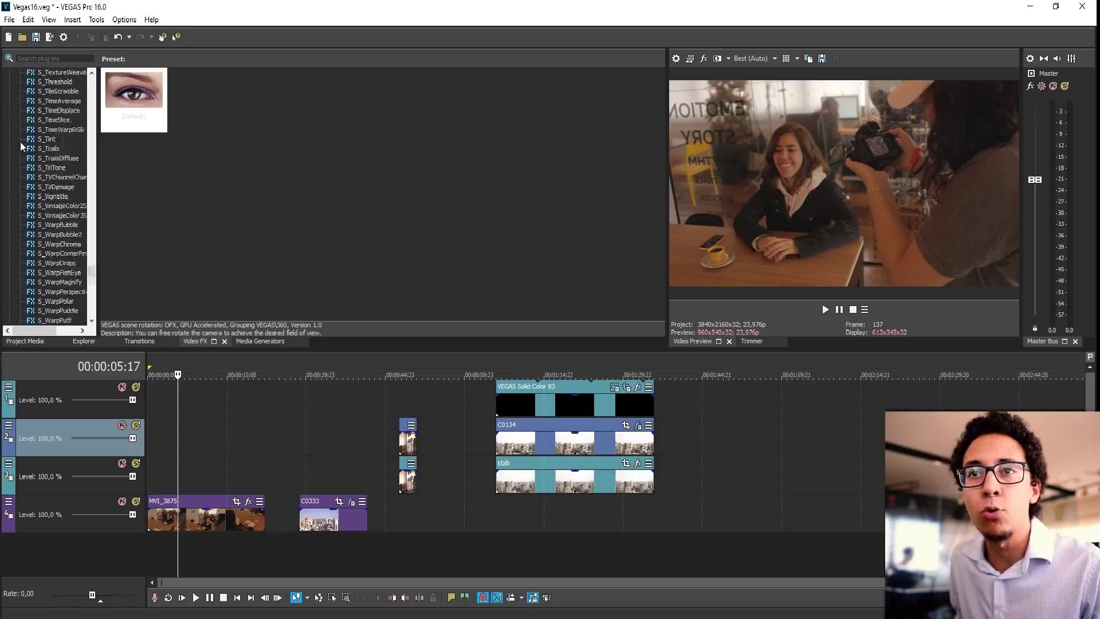
scroll(19, 166, up, 20)
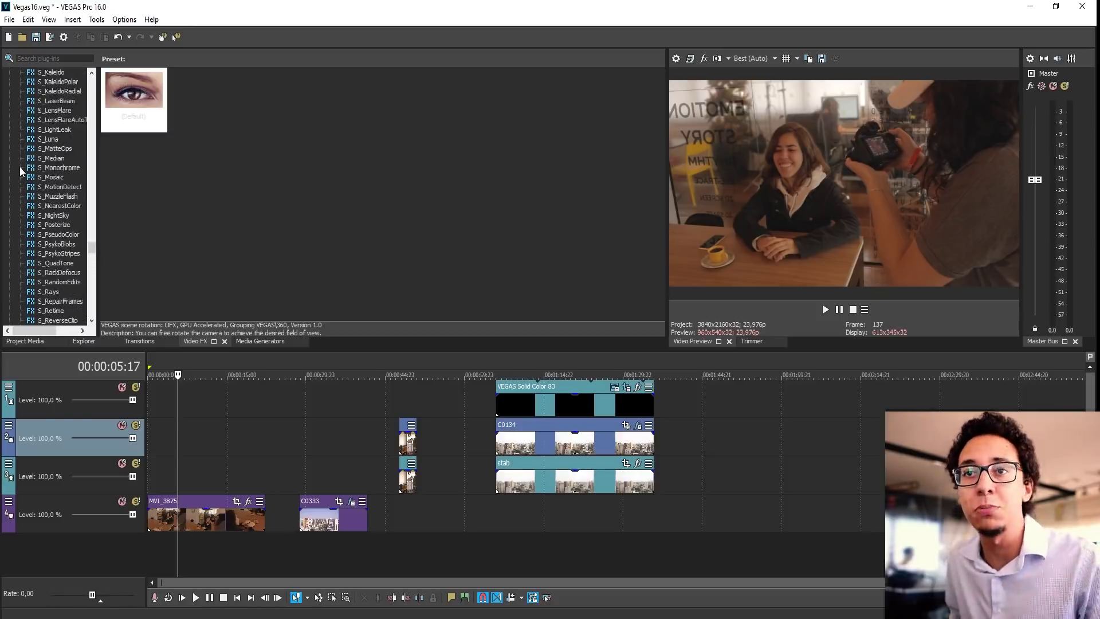
scroll(17, 177, up, 20)
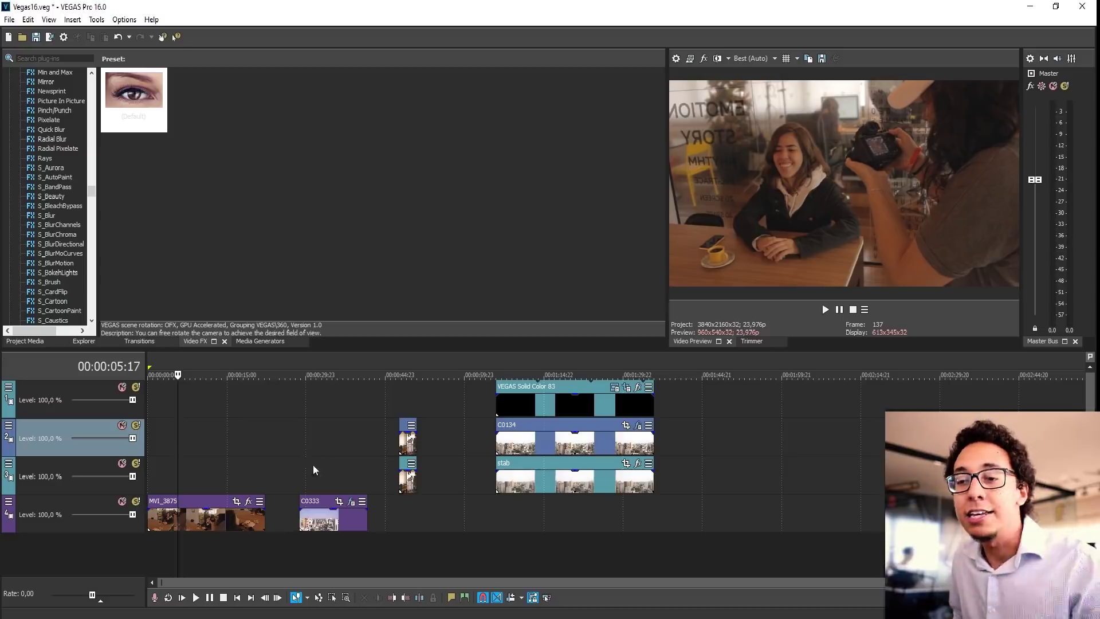
Step: Place the playhead at 00:00:32:18 over the C0333 clip and enable its Tiny Planet effect
click(317, 444)
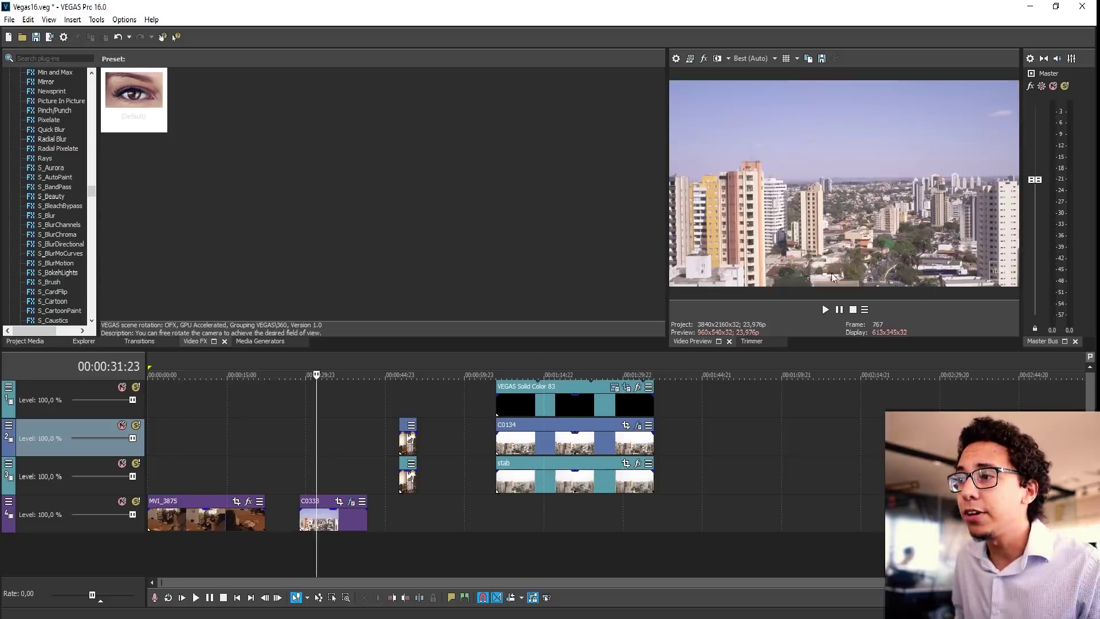
click(320, 471)
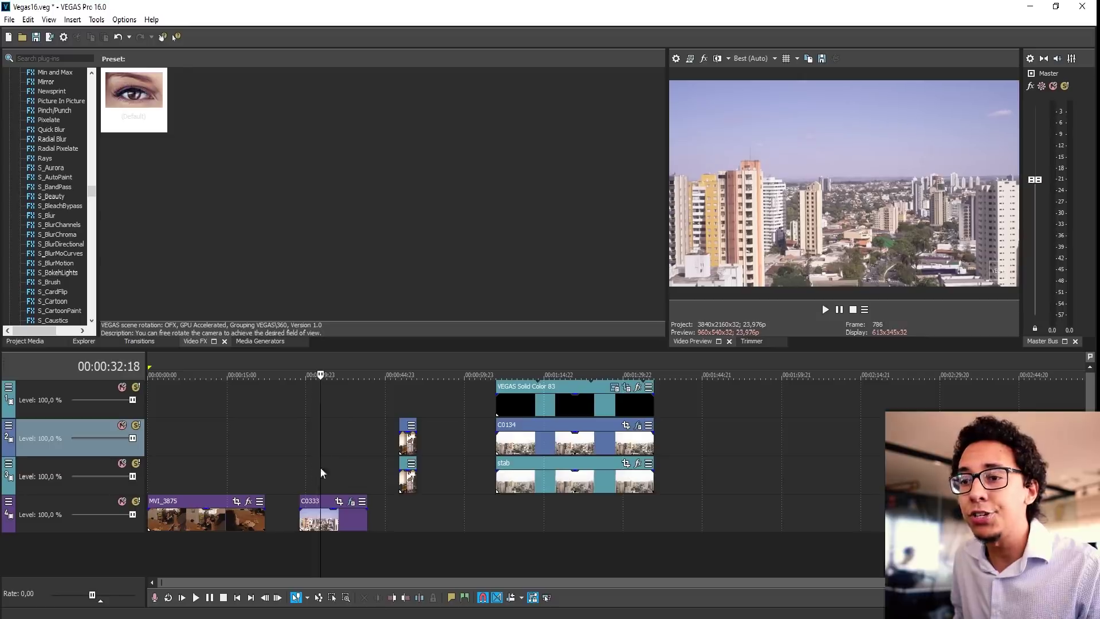
click(352, 503)
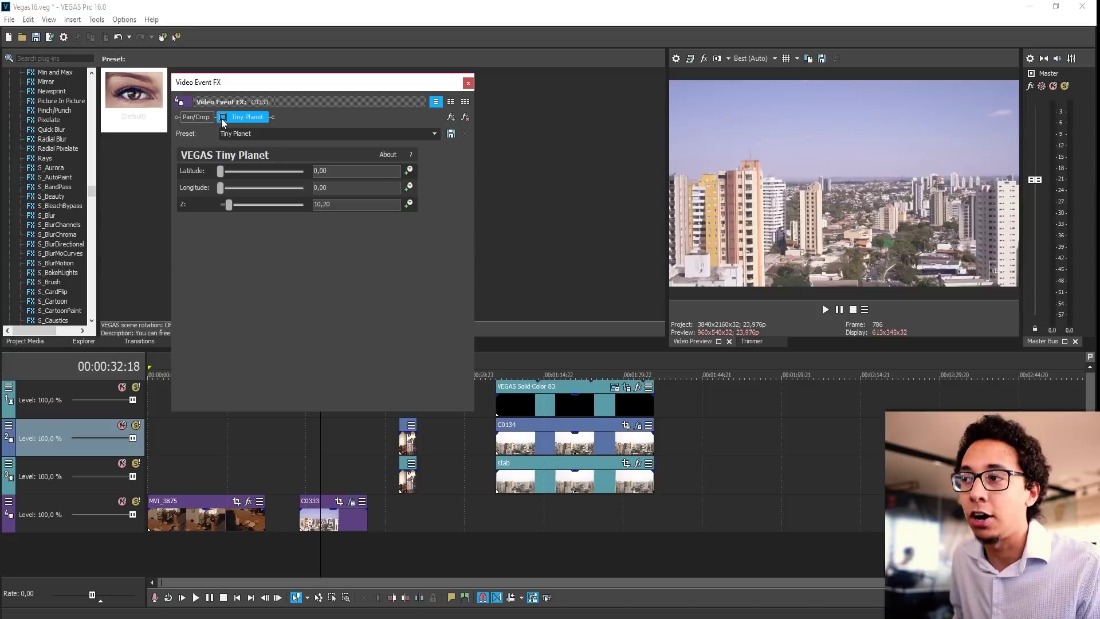
click(222, 118)
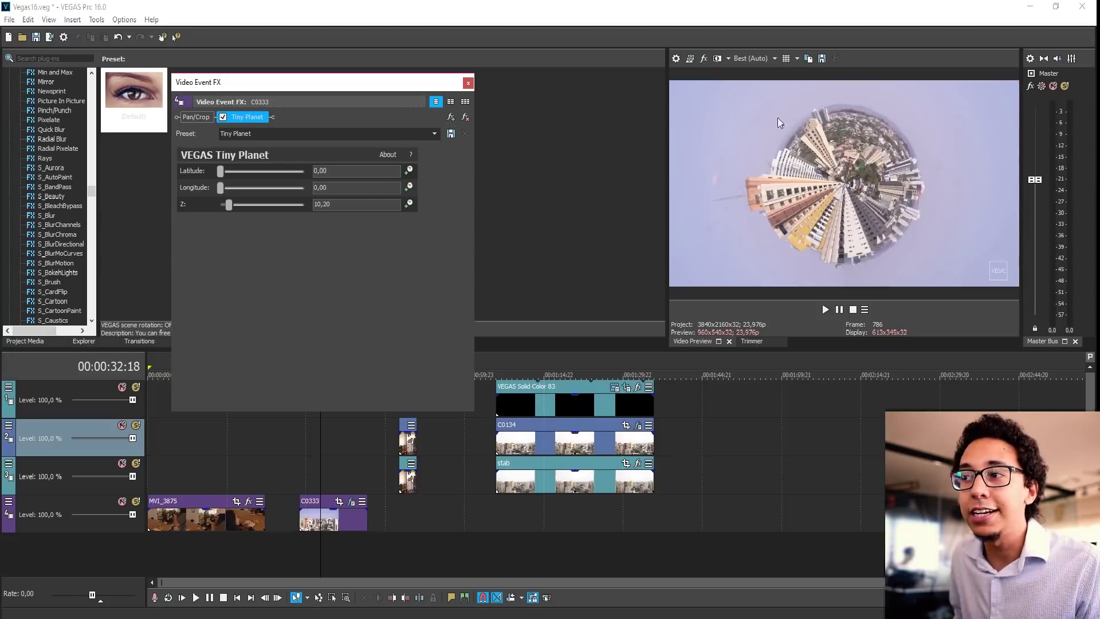
mouse_move(316, 469)
mouse_down()
mouse_move(339, 473)
mouse_move(324, 467)
mouse_up()
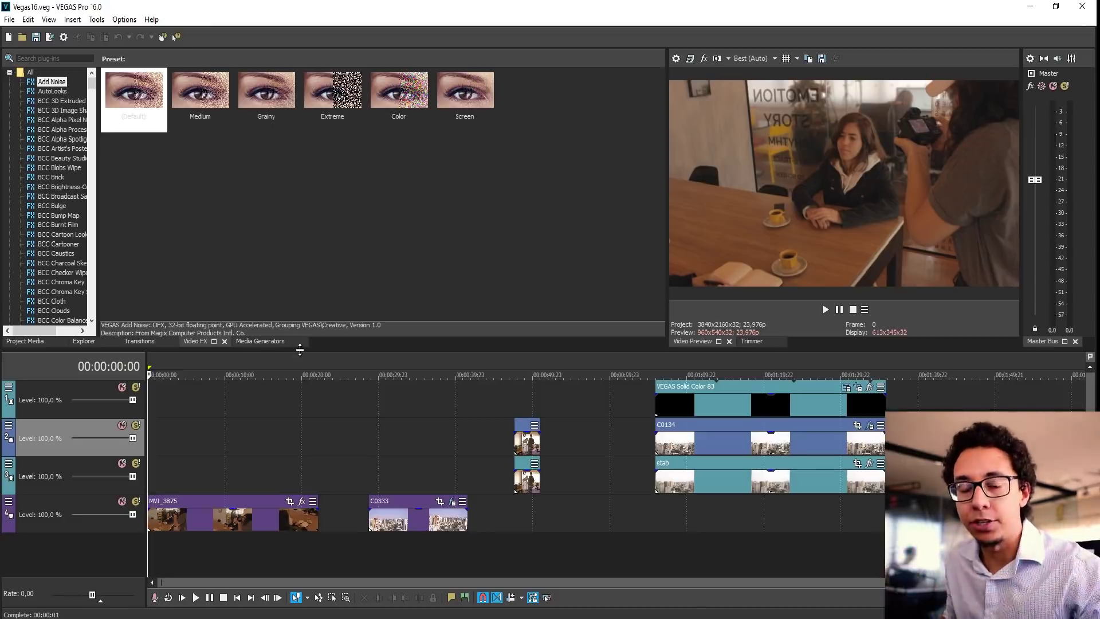
Step: Display the media generators and compare the Color Gradient and Credit Roll presets
click(259, 343)
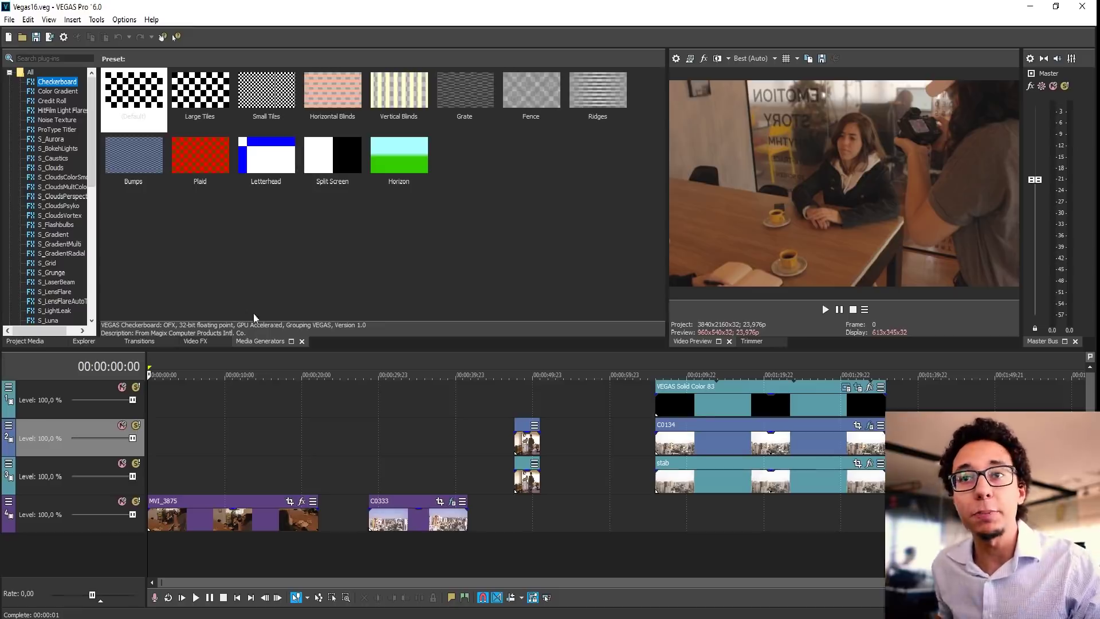
click(64, 93)
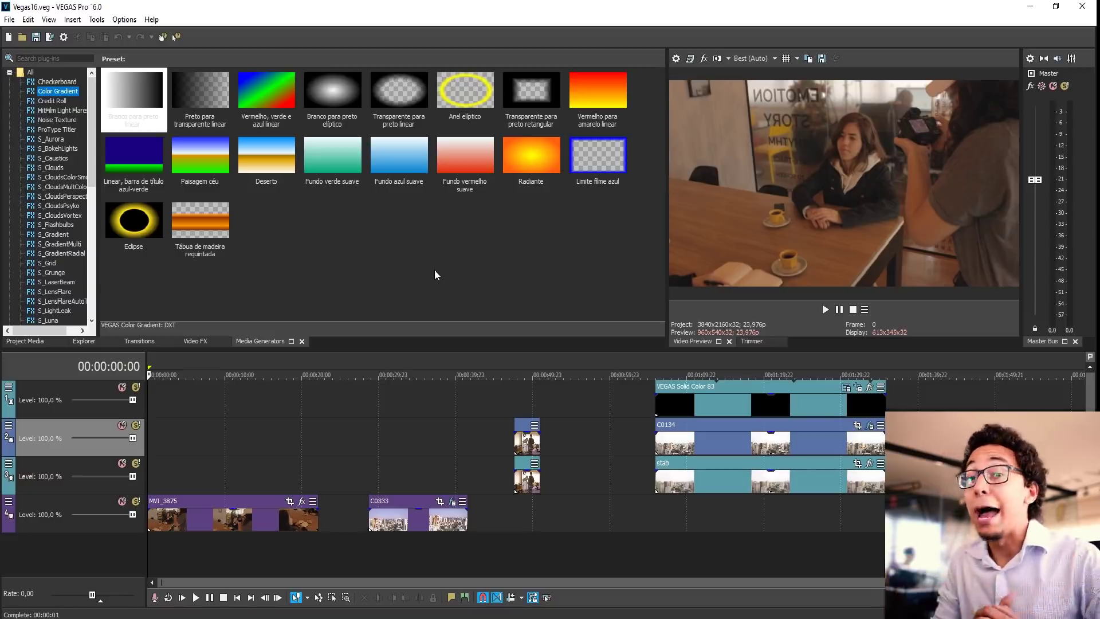
click(52, 101)
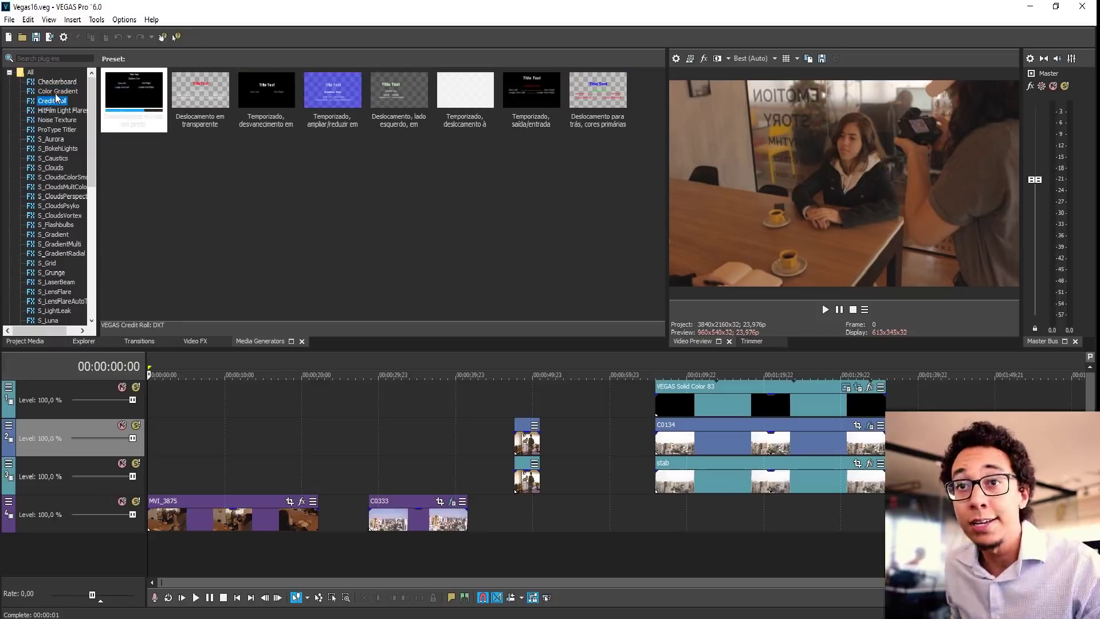
click(54, 91)
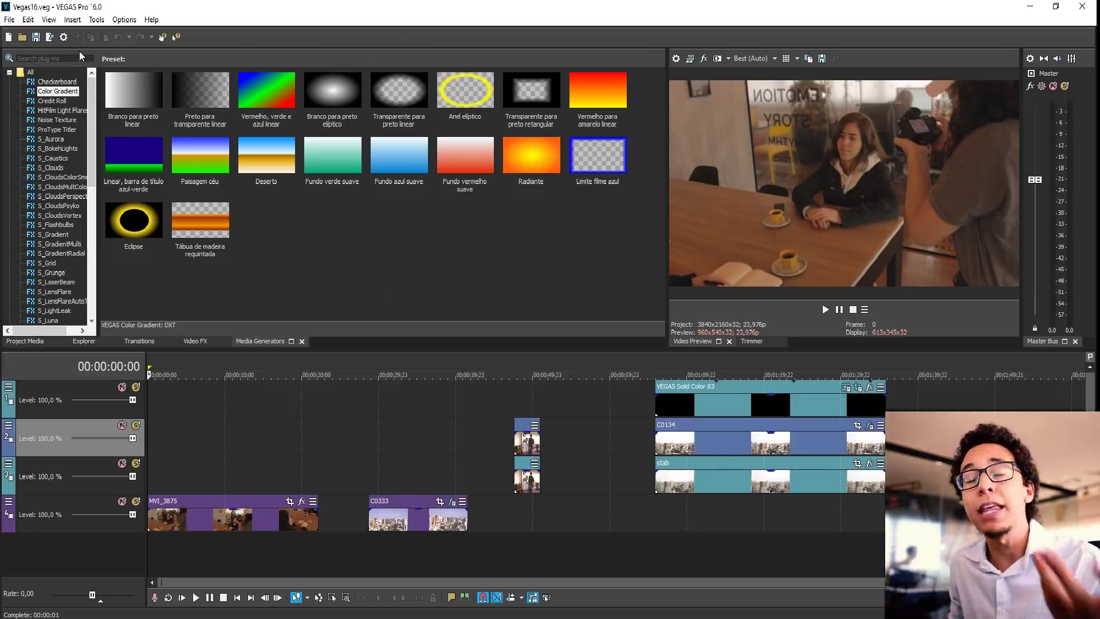
Step: Examine the render formats and the MAGIX Intermediate templates, and close the render settings without rendering
click(51, 37)
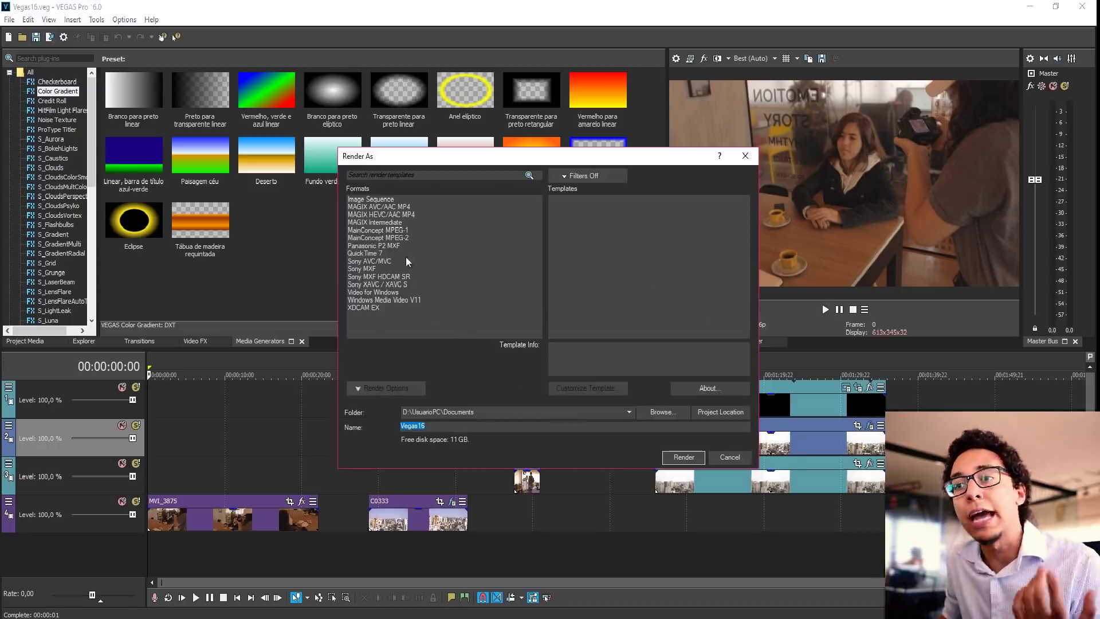
click(398, 223)
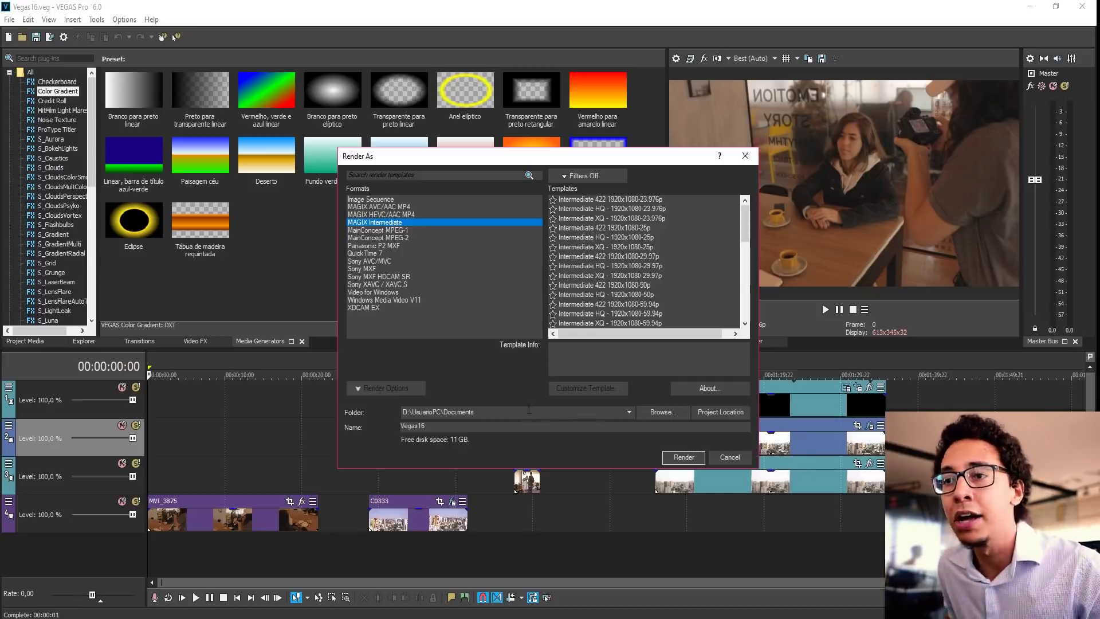
click(731, 452)
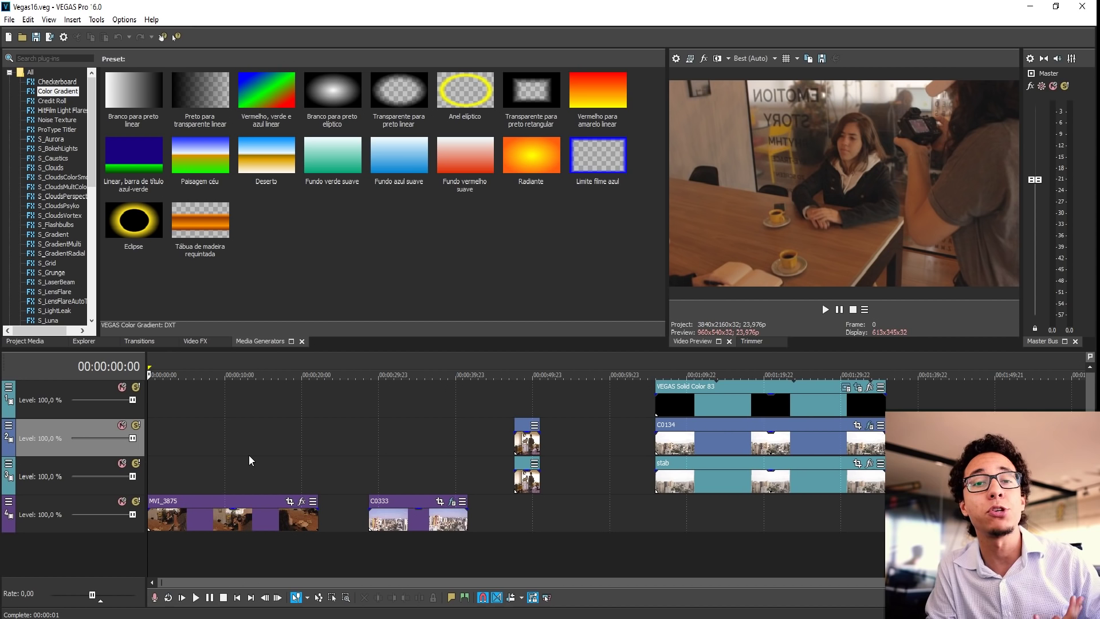
Step: Preview the Tiny Planet effect on the C0333 clip with the playhead at 00:00:35:05
click(419, 453)
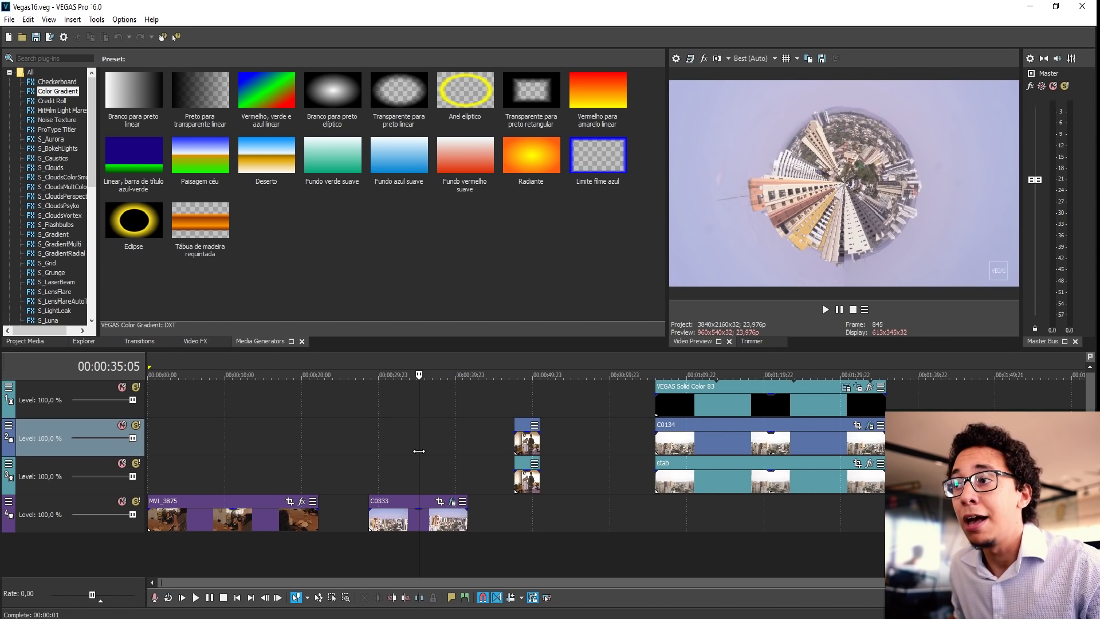
scroll(419, 451, up, 1)
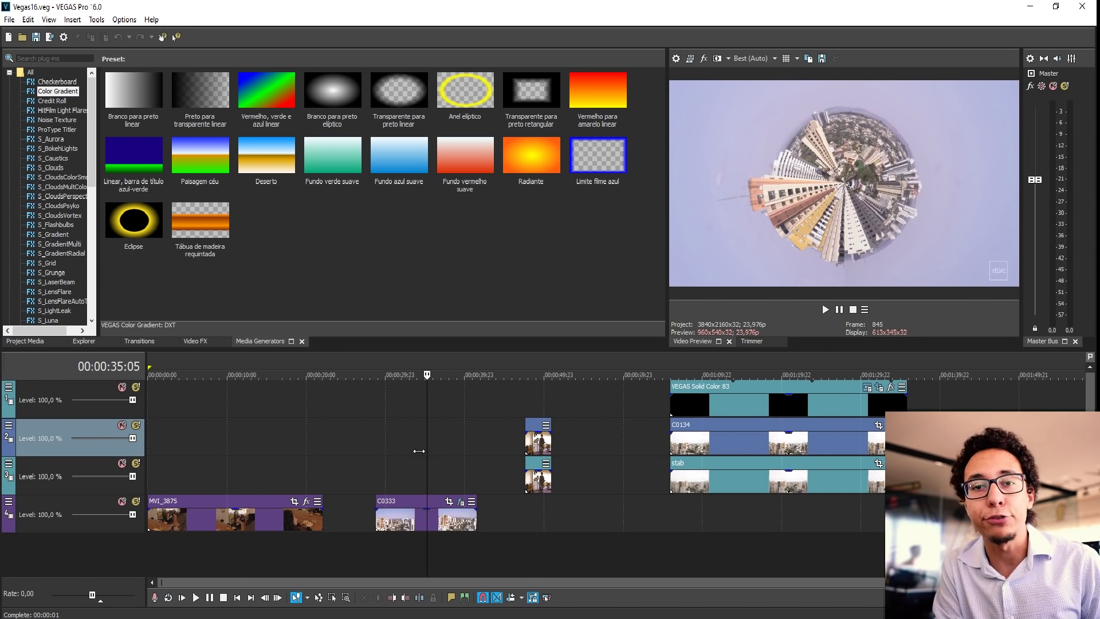